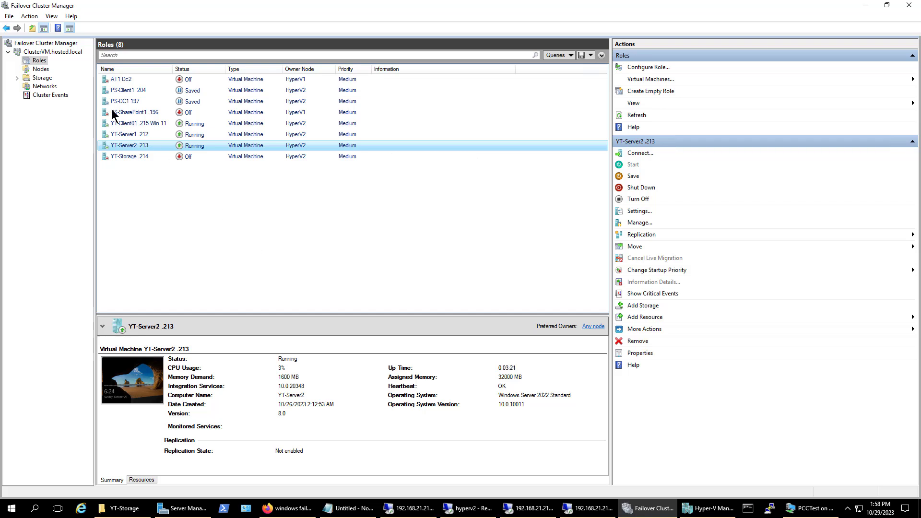
Step: Browse the cluster's Nodes and Roles, then expand Storage and list the five cluster Disks
click(39, 69)
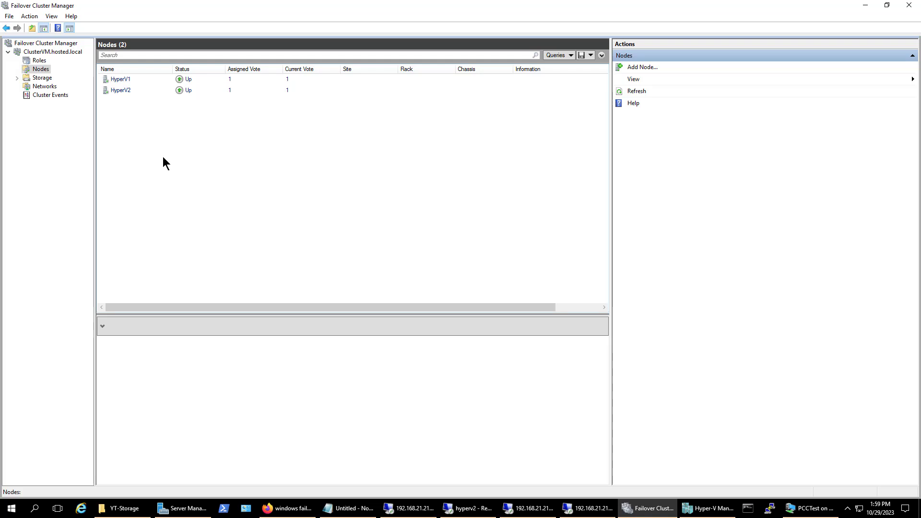
click(38, 61)
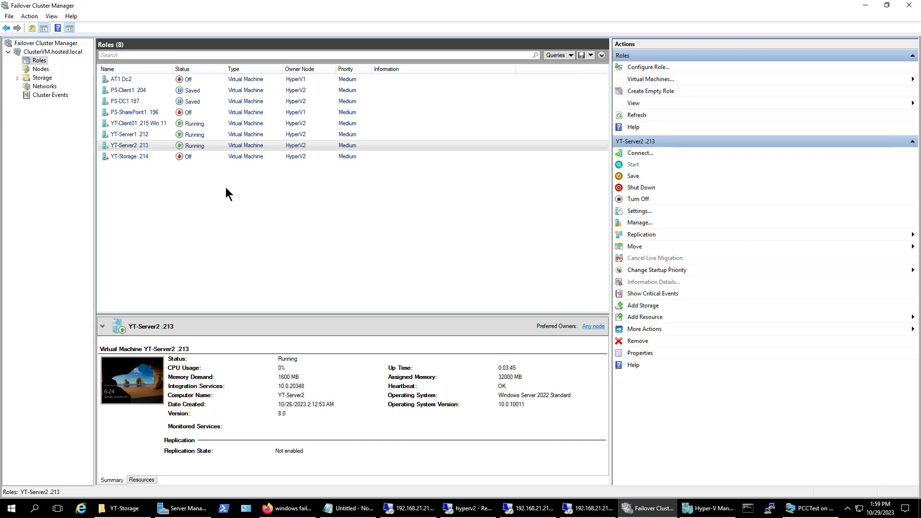
click(48, 78)
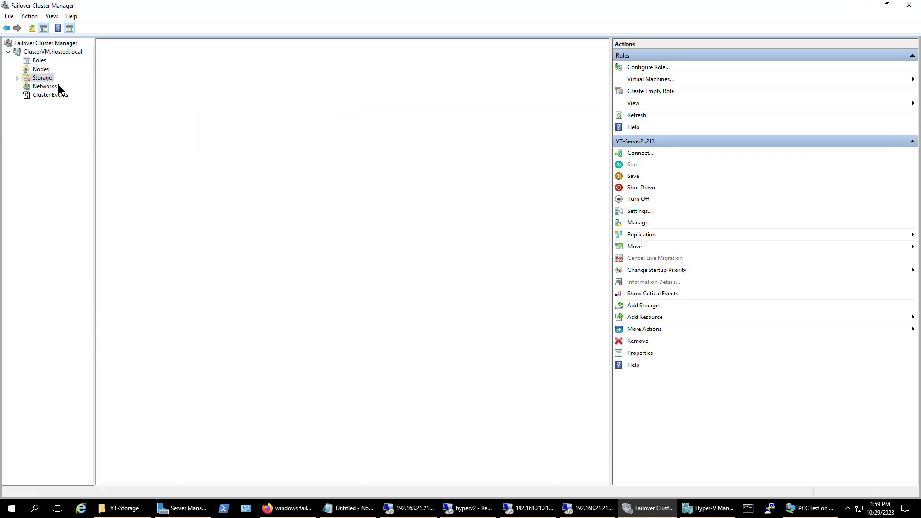
click(17, 78)
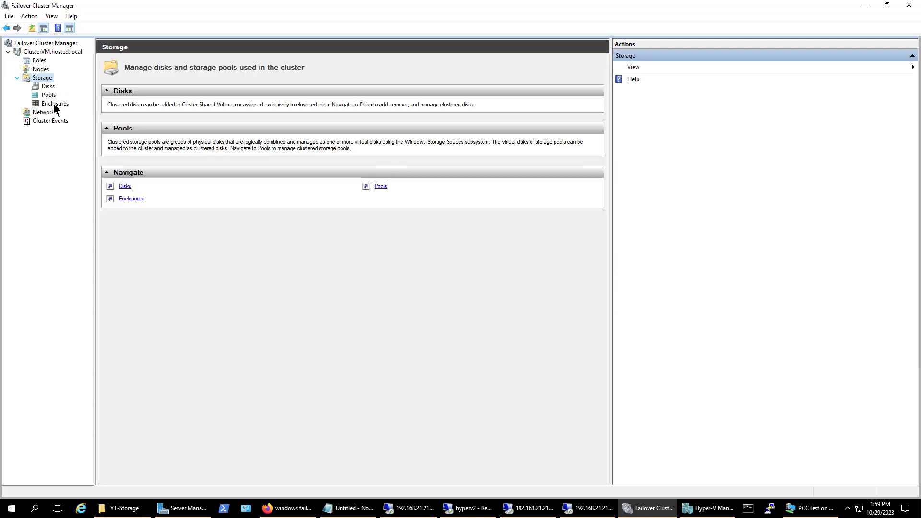
click(58, 88)
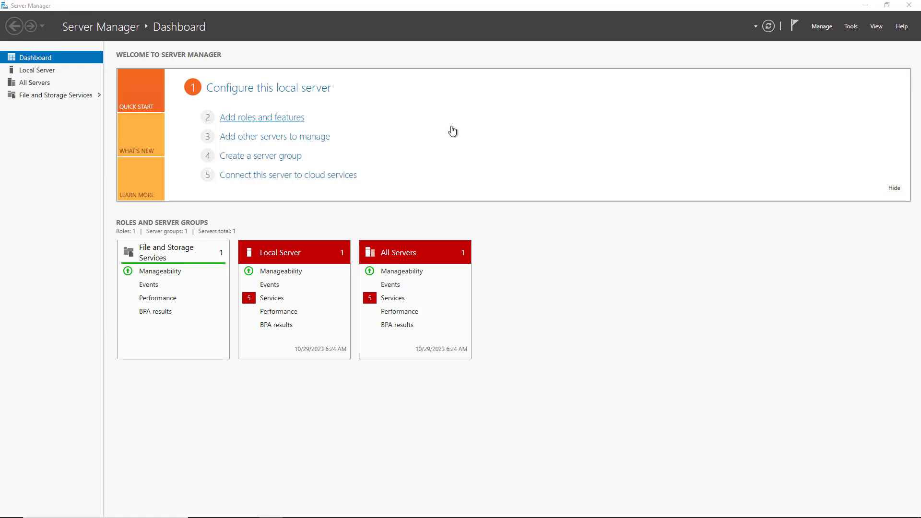
Step: Install Failover Clustering with its management tools on YT-Server2 through Add Roles and Features
click(422, 82)
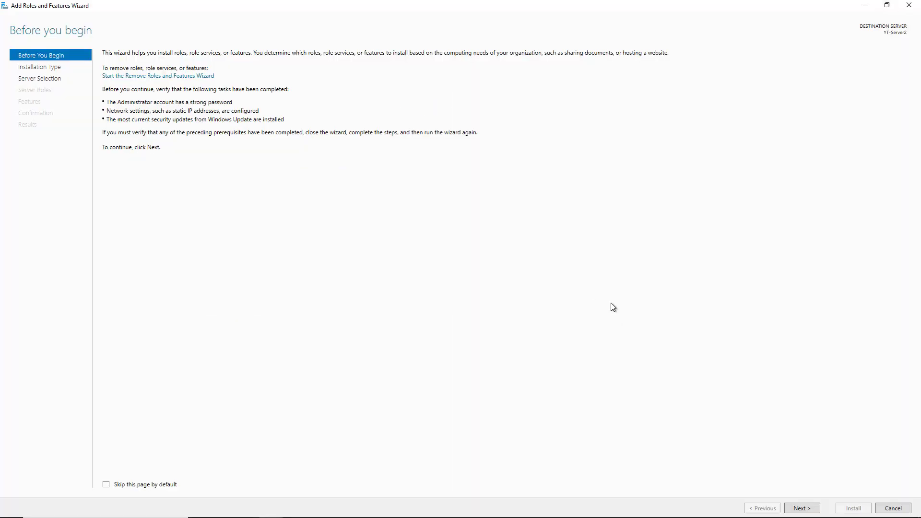
click(803, 507)
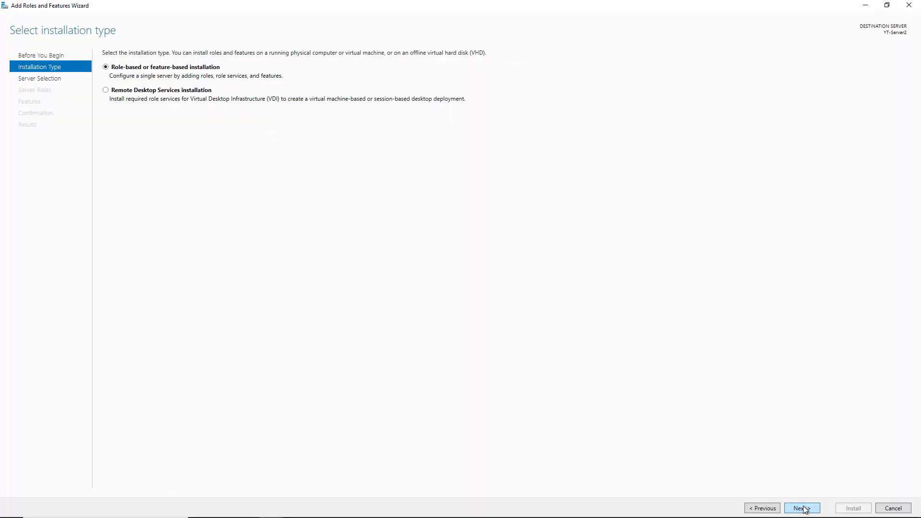
click(802, 507)
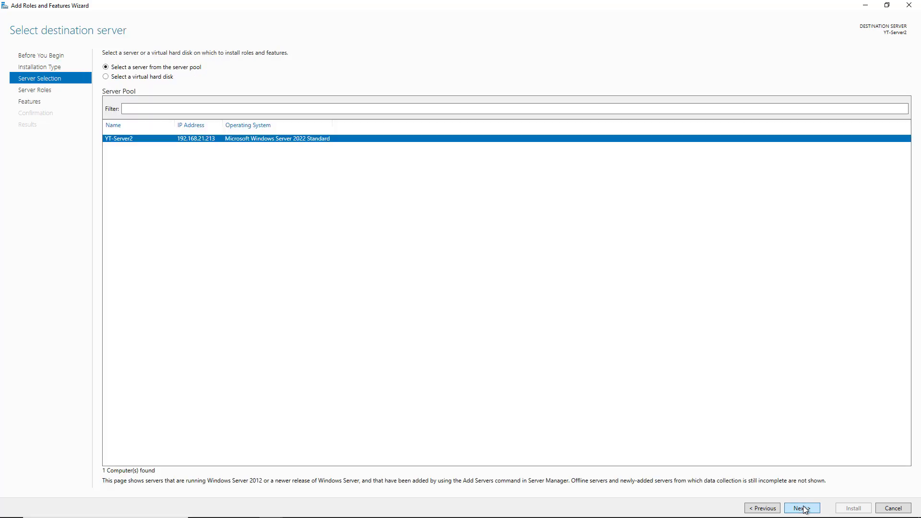
click(803, 508)
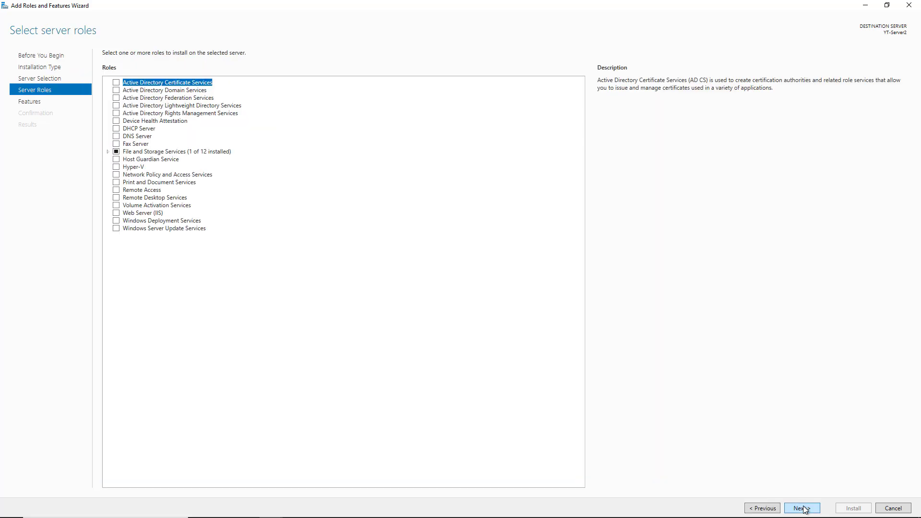
click(803, 508)
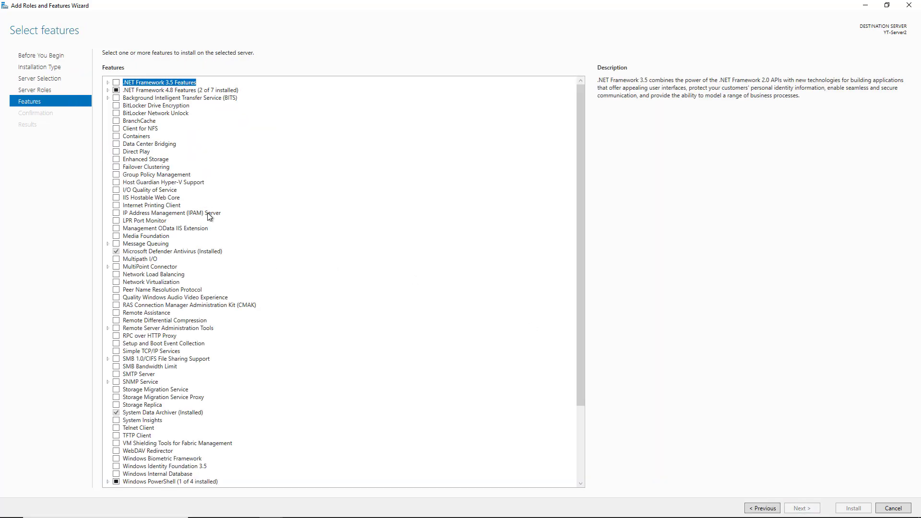
click(116, 167)
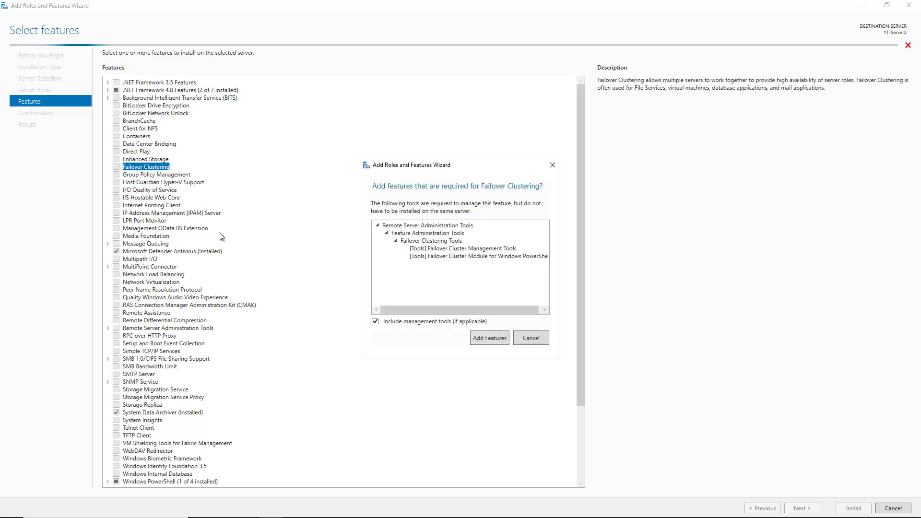
click(490, 339)
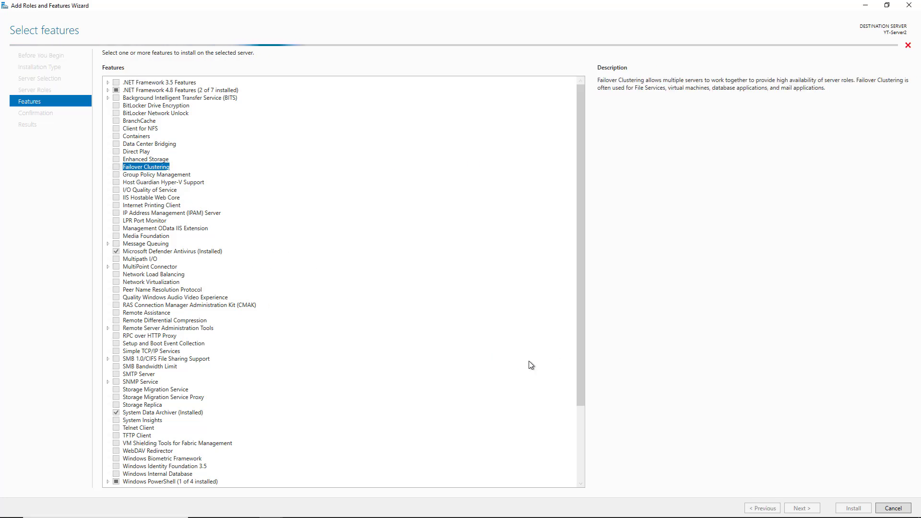
click(800, 508)
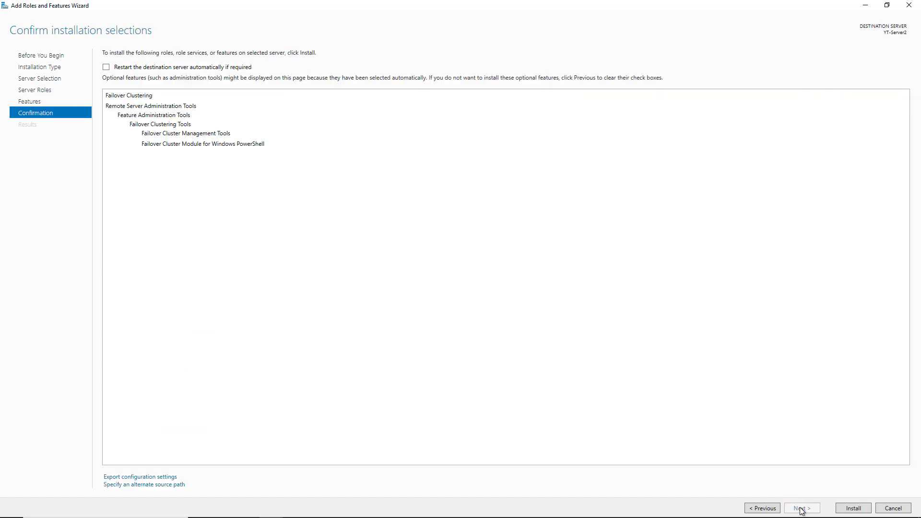
click(855, 508)
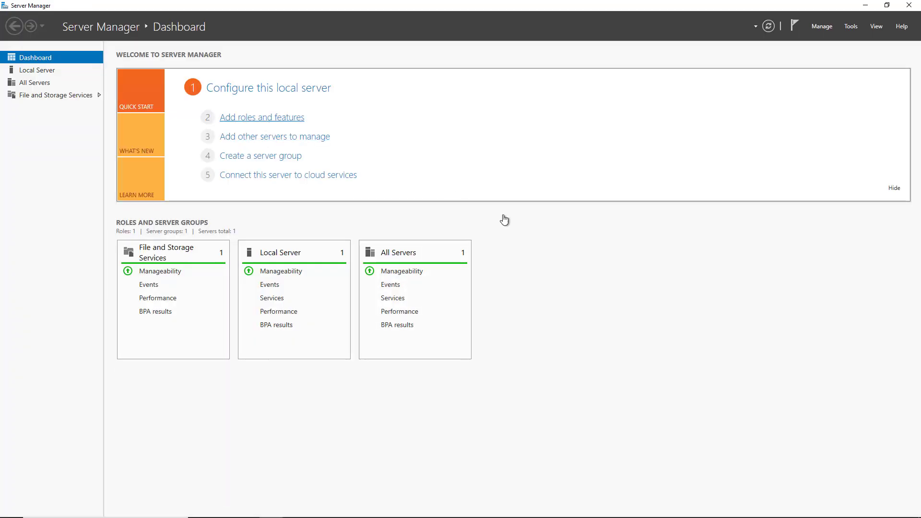
Step: Select Failover Clustering plus its required management tools and install them on YT-Server1
click(422, 84)
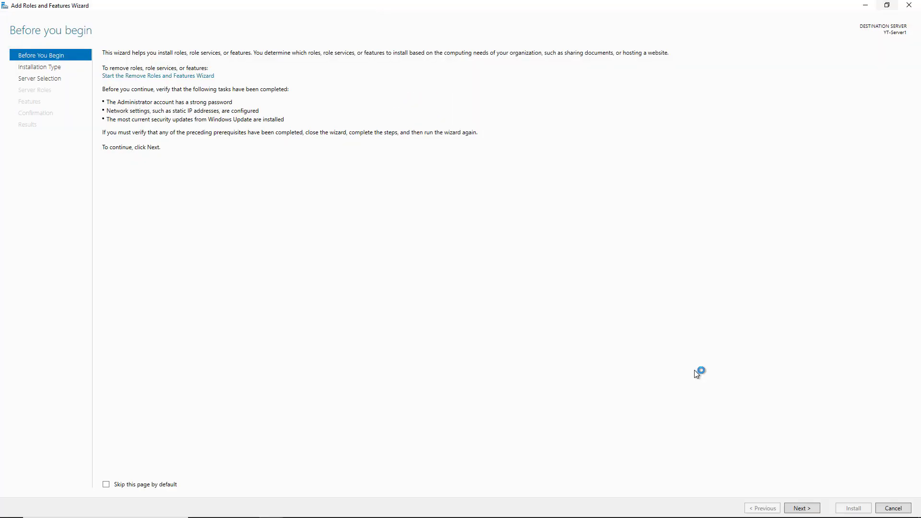
click(801, 508)
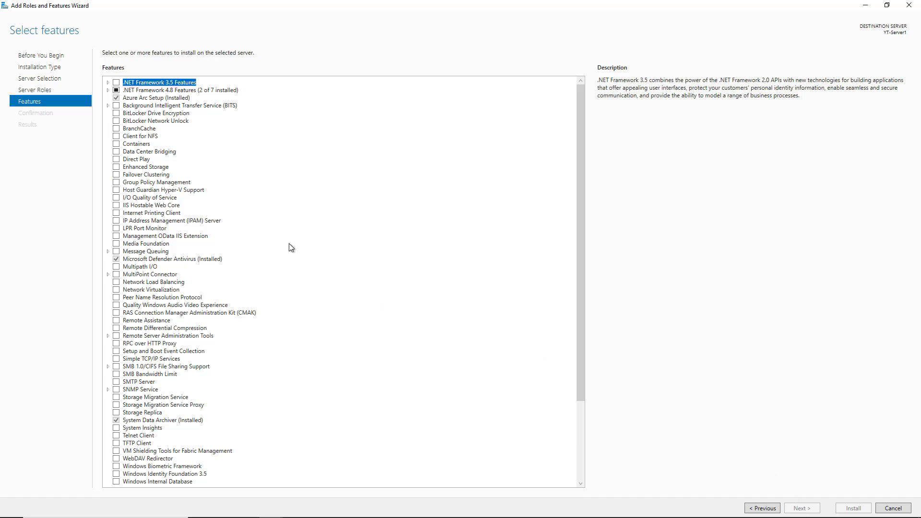
click(116, 175)
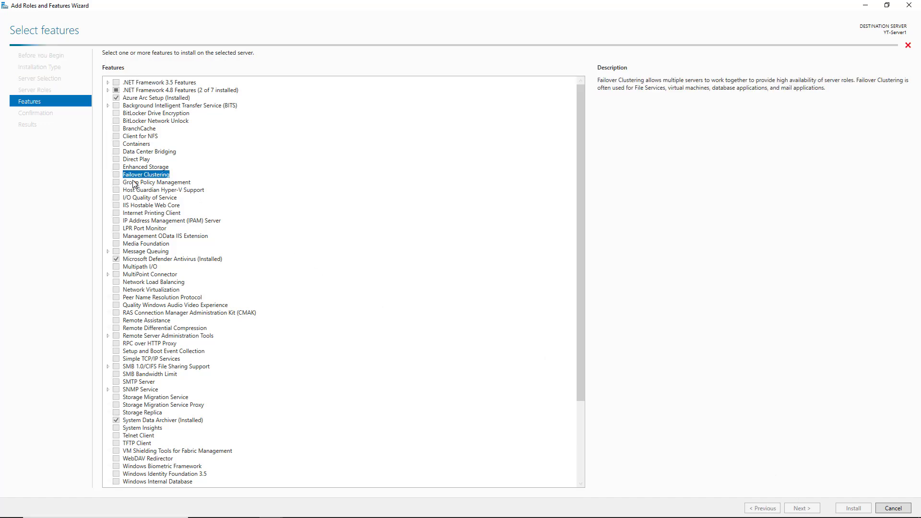
click(478, 339)
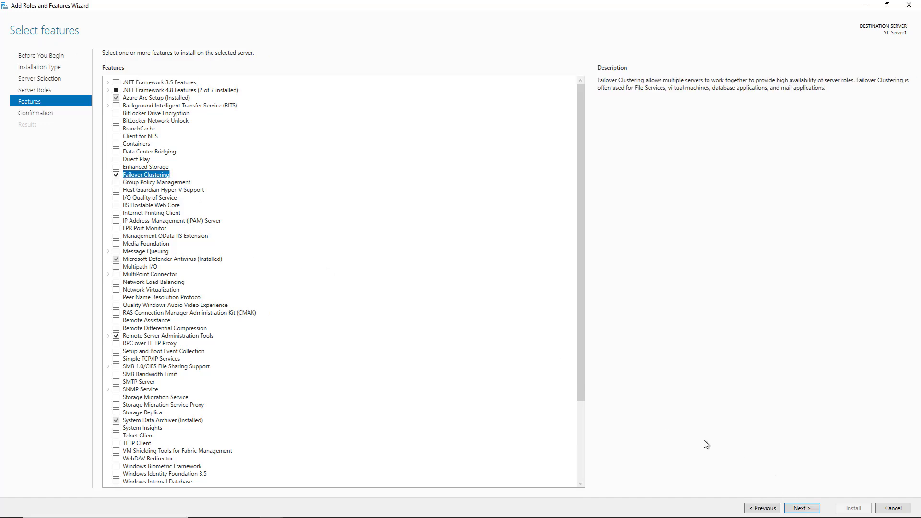
click(802, 508)
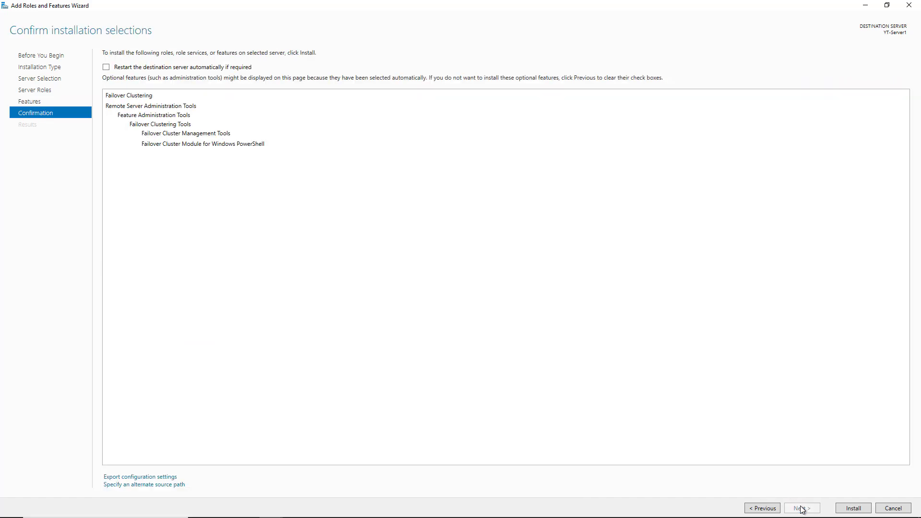
click(858, 510)
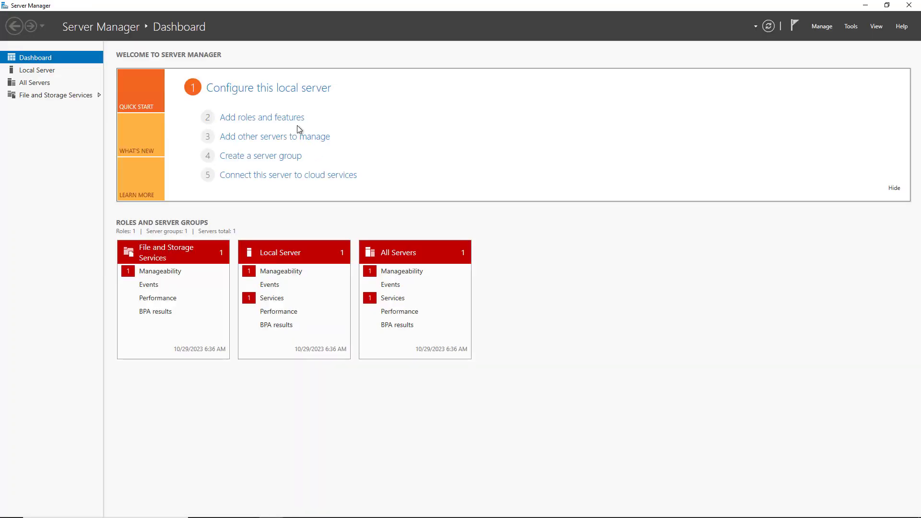
Step: Add the iSCSI Target Server role under File and iSCSI Services on YT-Storage, with required features
click(282, 117)
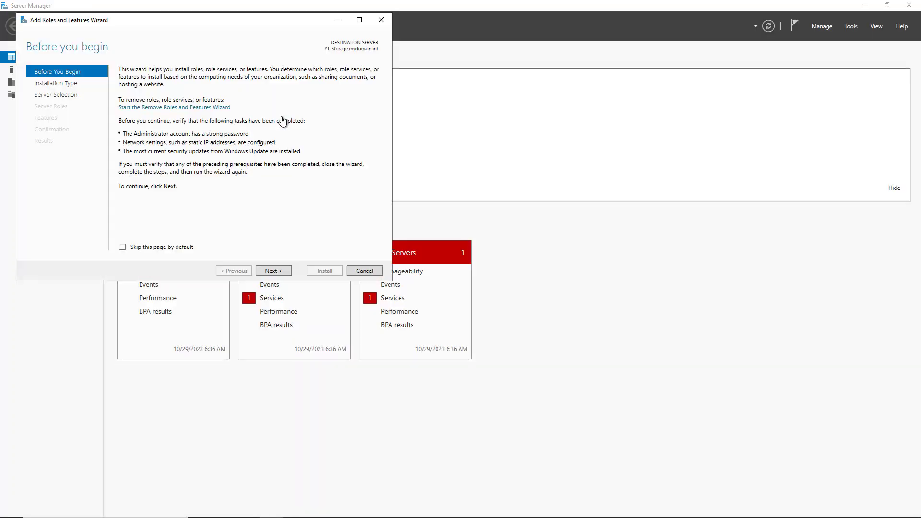
click(362, 20)
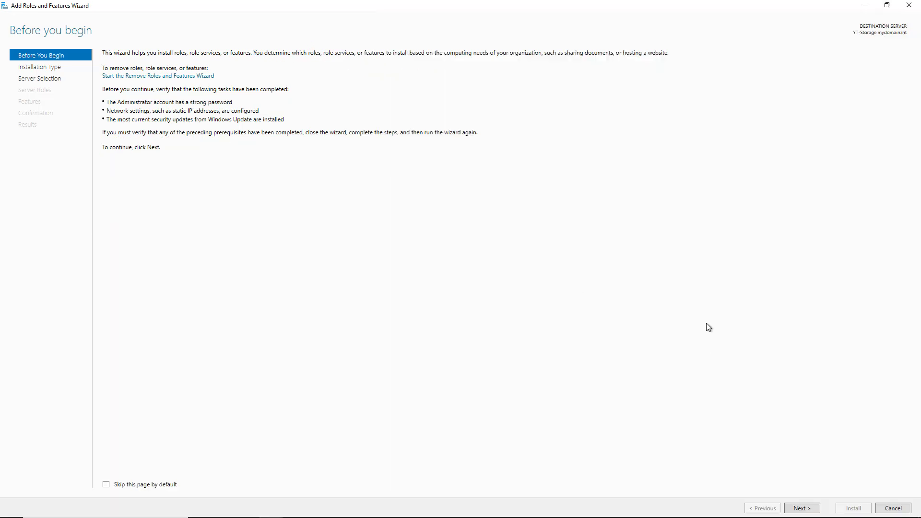
click(799, 508)
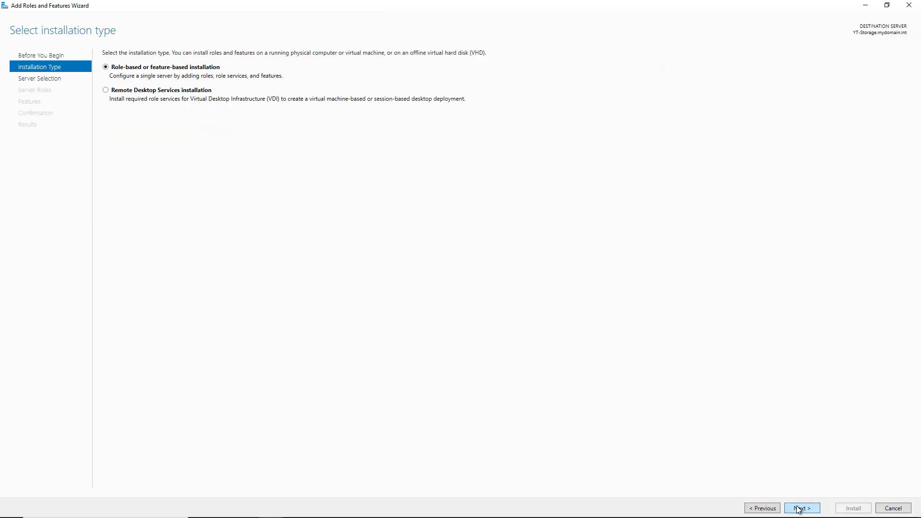
click(799, 508)
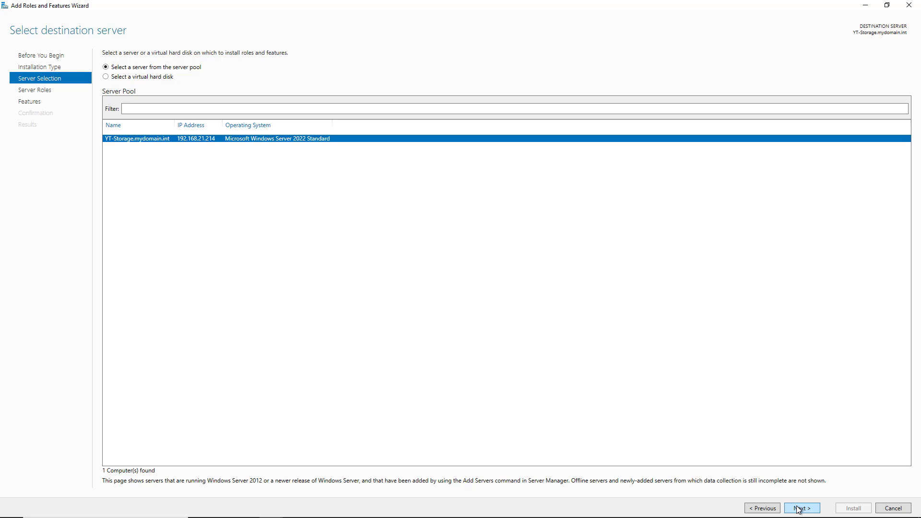
click(799, 509)
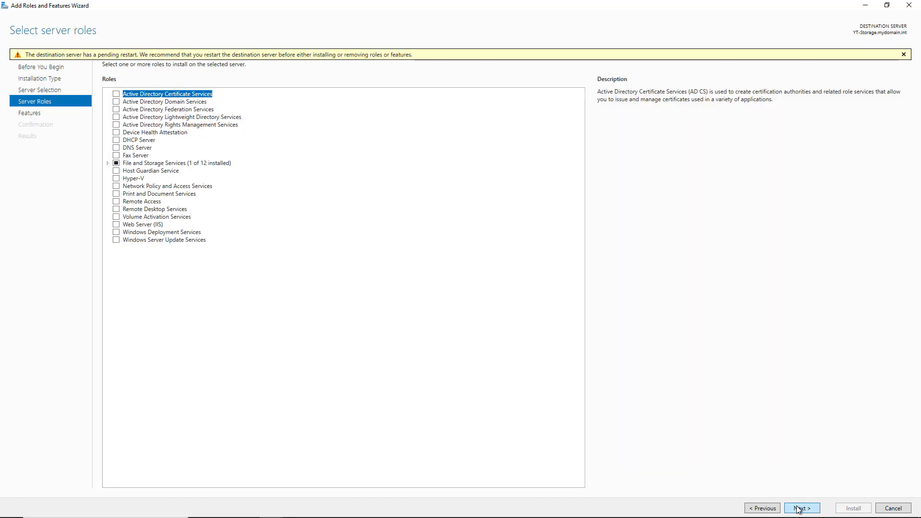
click(109, 164)
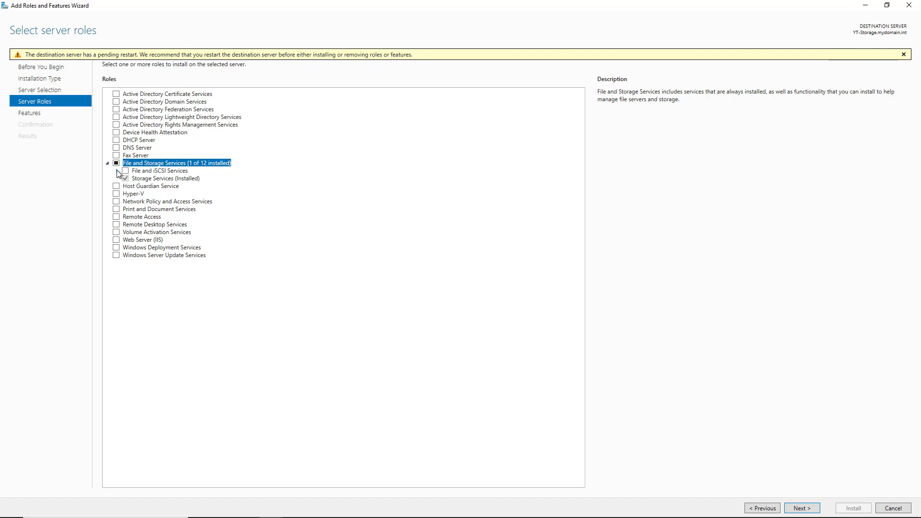
click(117, 170)
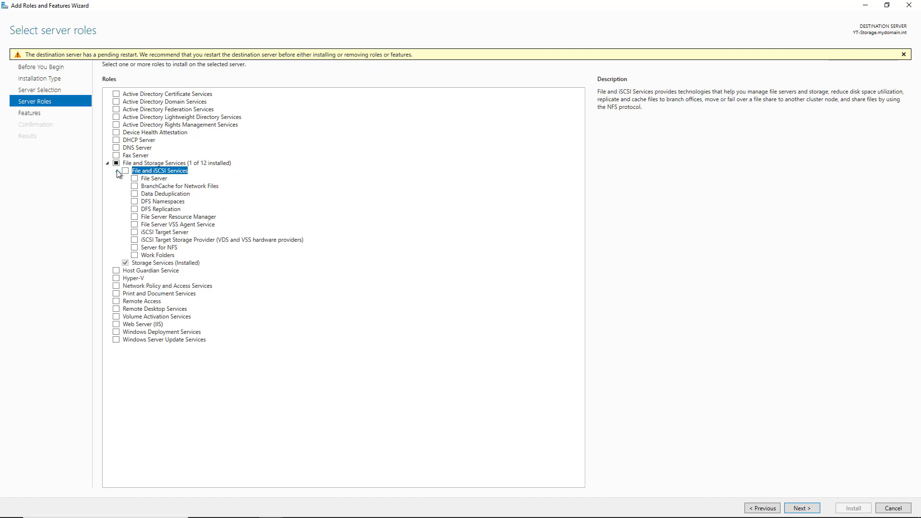
click(135, 233)
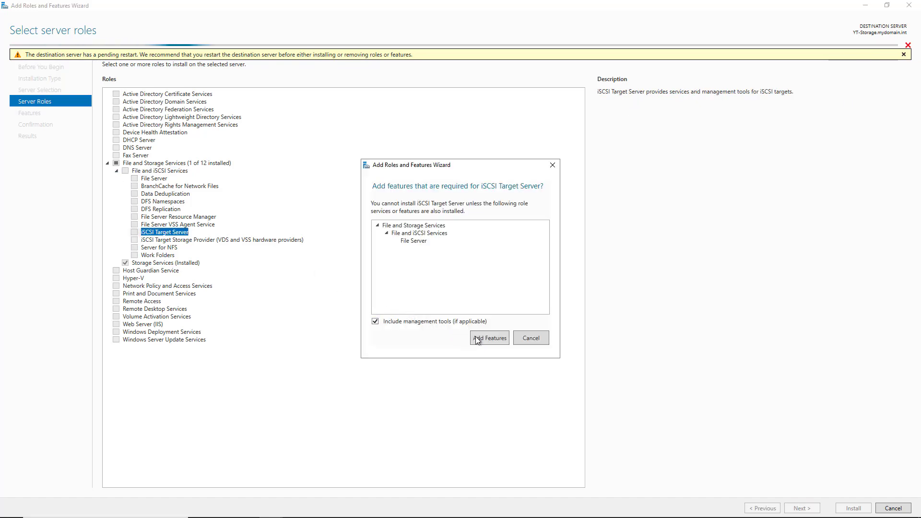
click(477, 337)
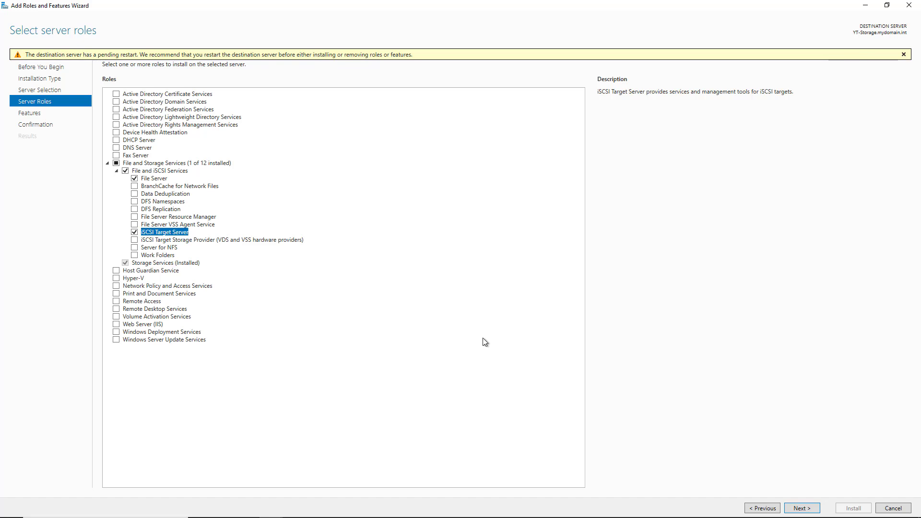
click(798, 508)
click(798, 508)
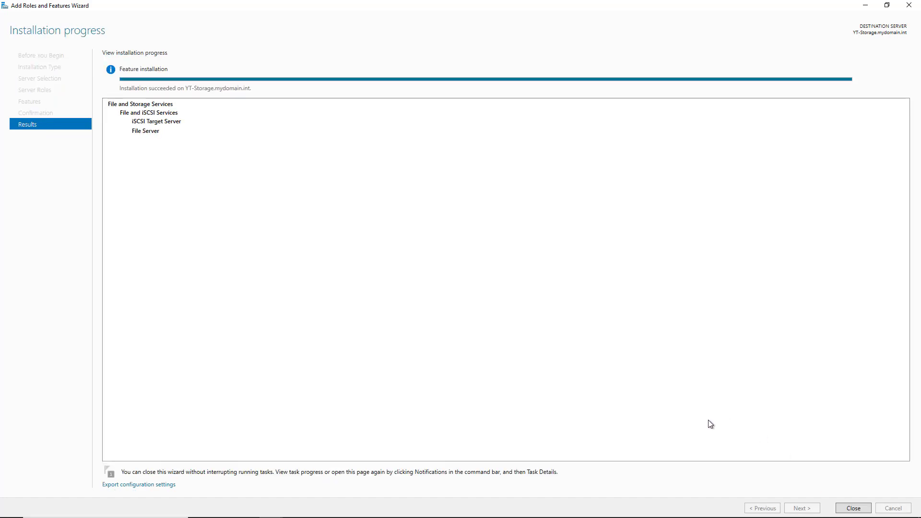
Step: Close the finished wizard and go to File and Storage Services > iSCSI and its Tasks menu
click(852, 508)
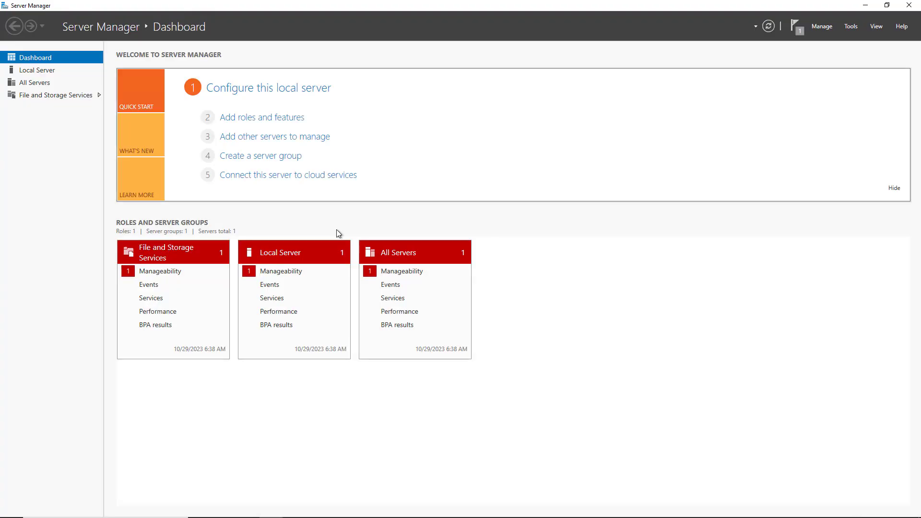
click(78, 101)
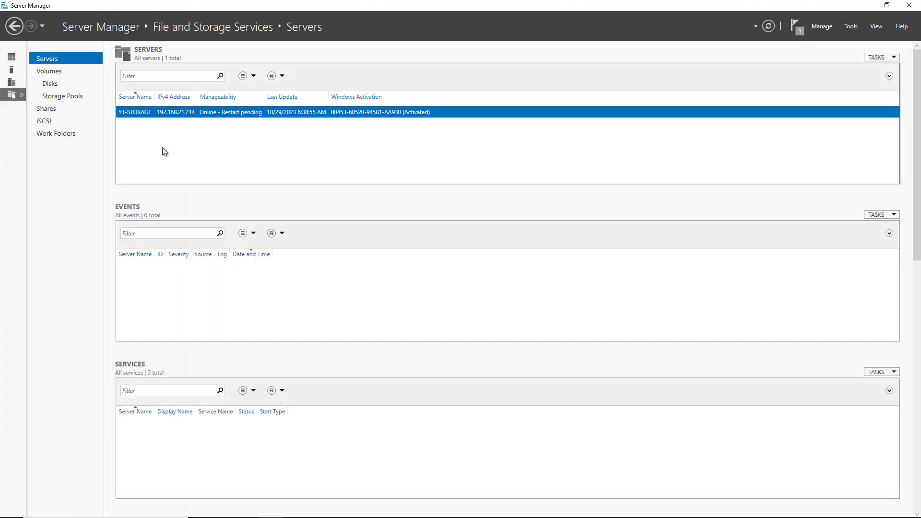
click(44, 121)
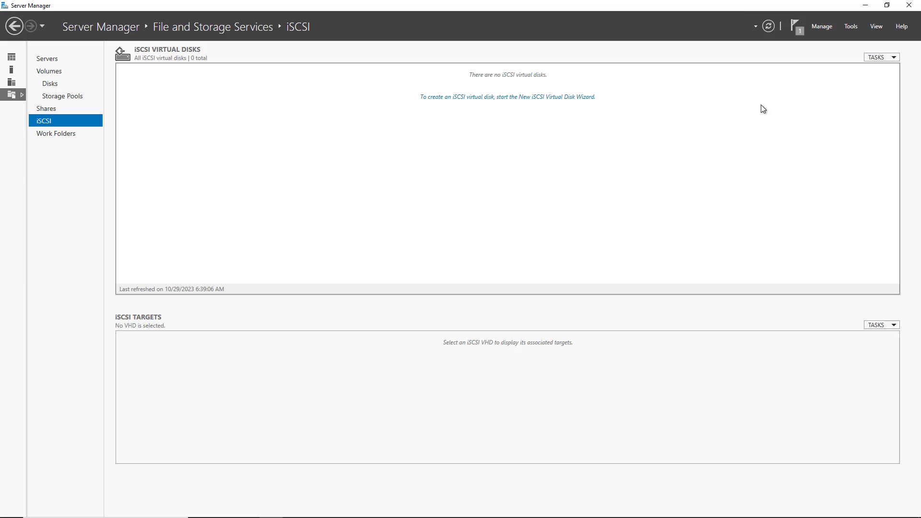
click(878, 58)
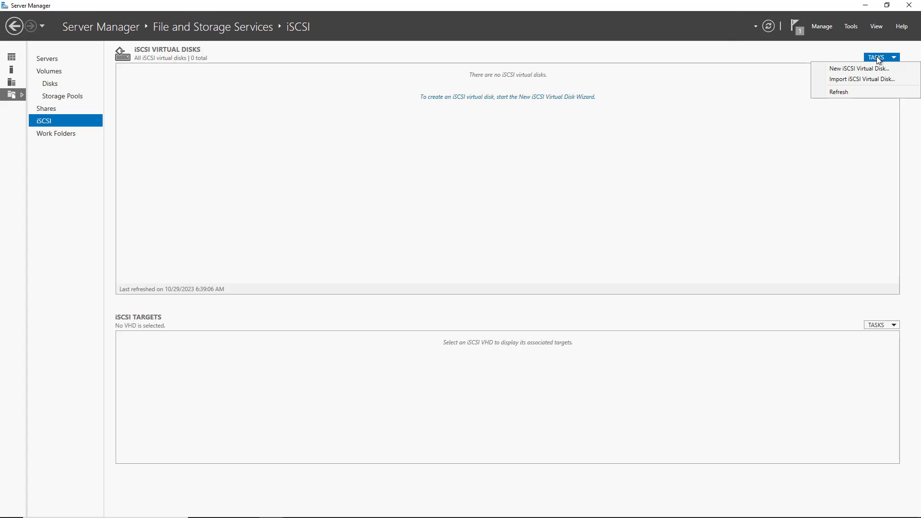
Step: Start the New iSCSI Virtual Disk Wizard and choose a custom path for the disk location
click(858, 69)
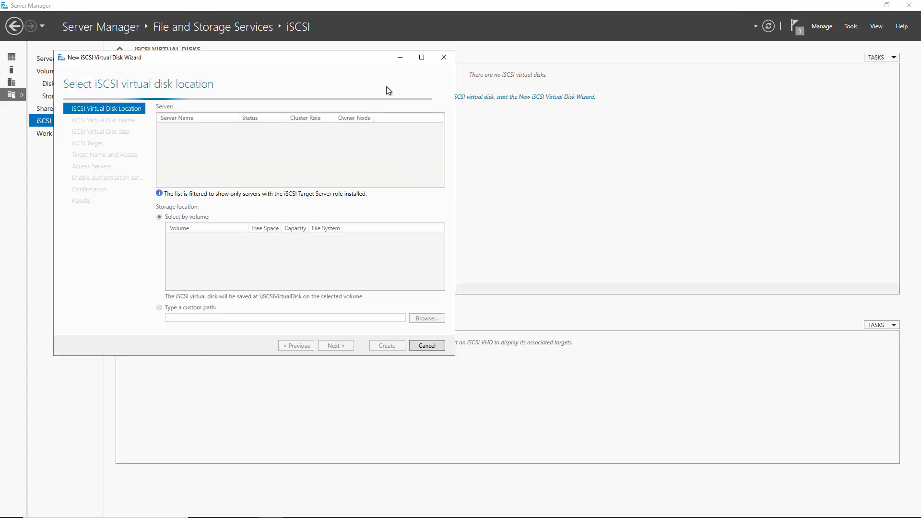
click(422, 58)
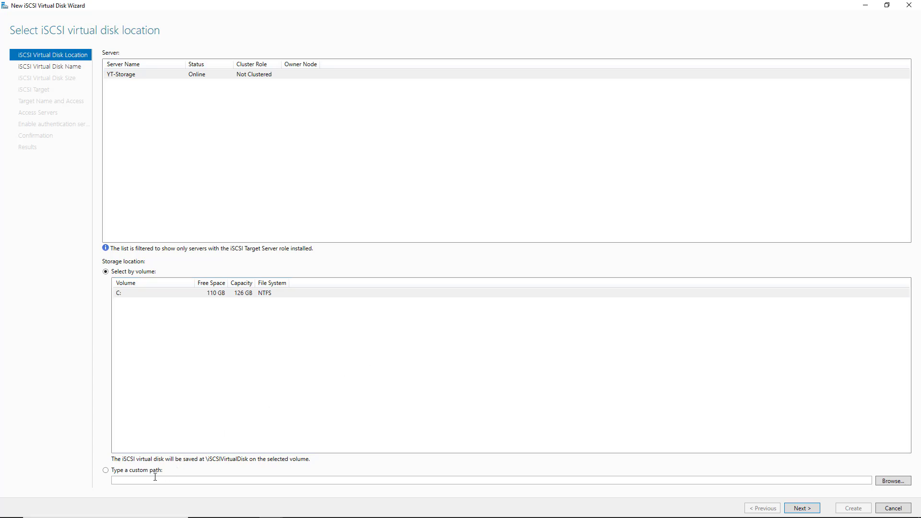
click(381, 475)
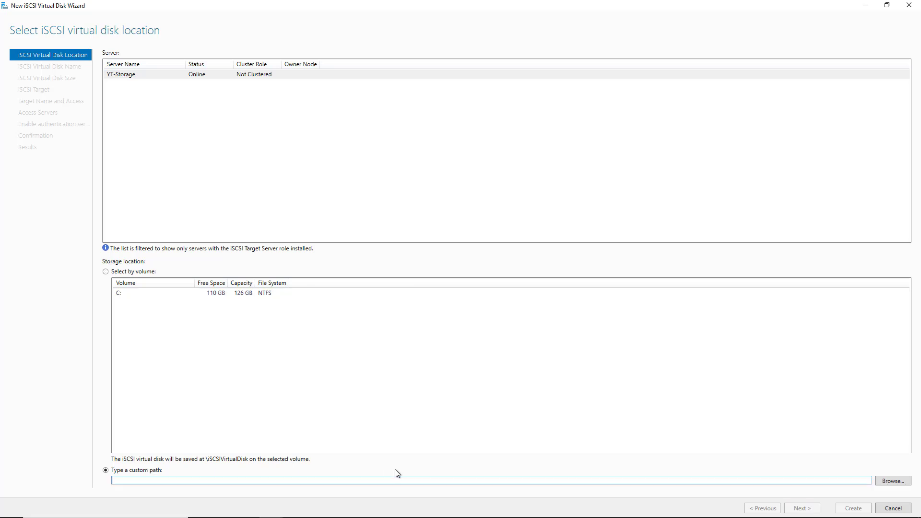
Step: Create a new folder ISCSITarget on drive C: and use it as the virtual disk location
click(893, 479)
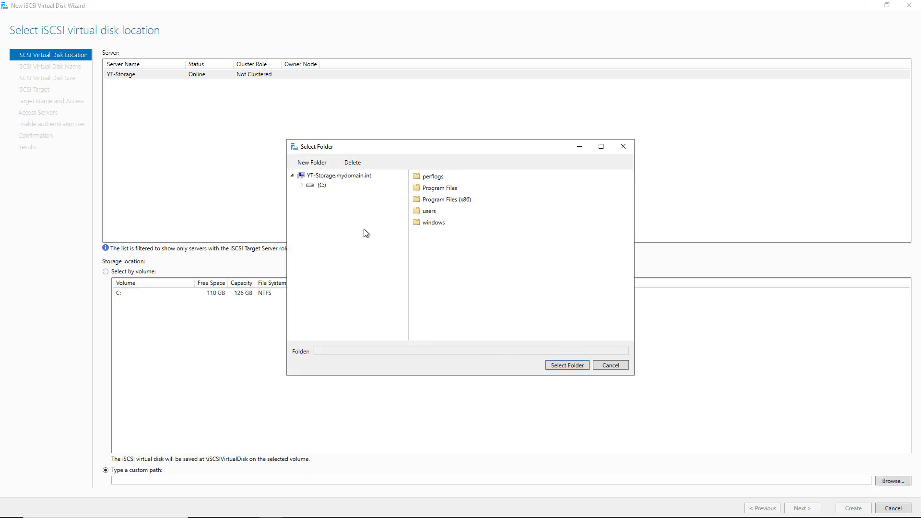
click(319, 186)
click(312, 162)
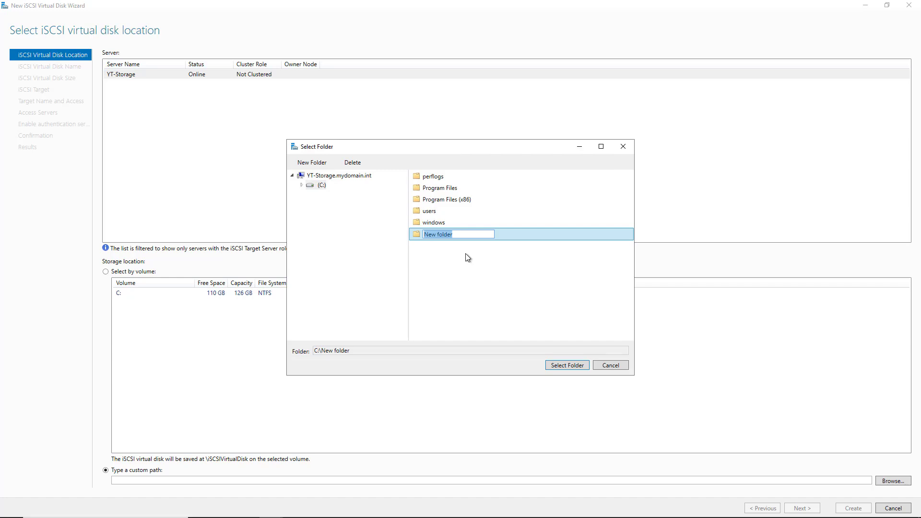
text(ISCSITarget)
click(559, 366)
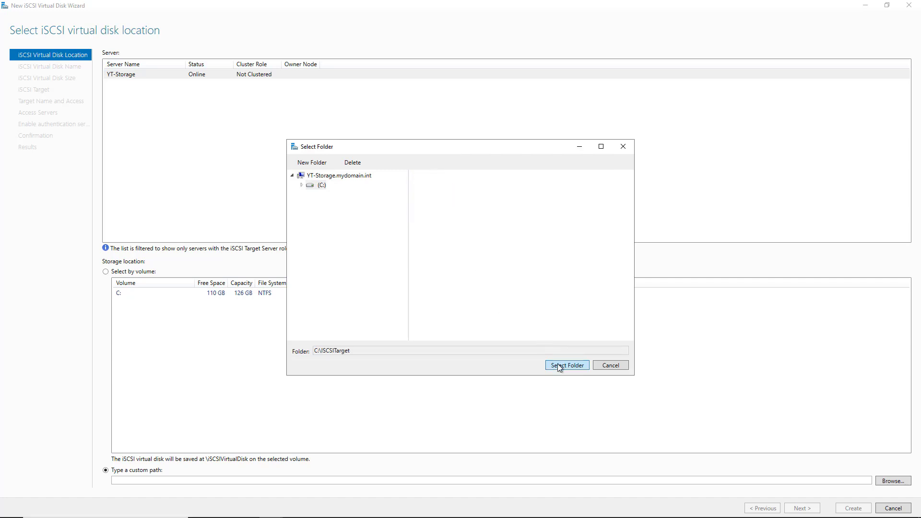
click(558, 364)
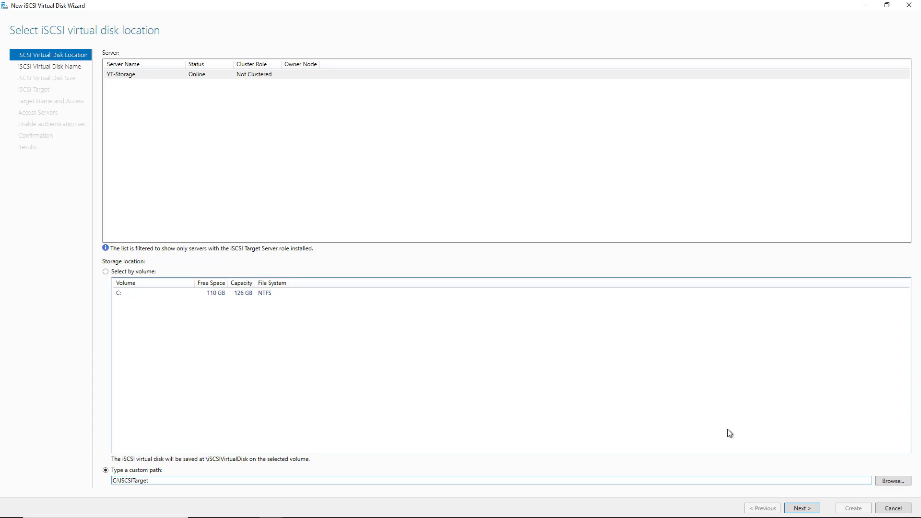
click(802, 510)
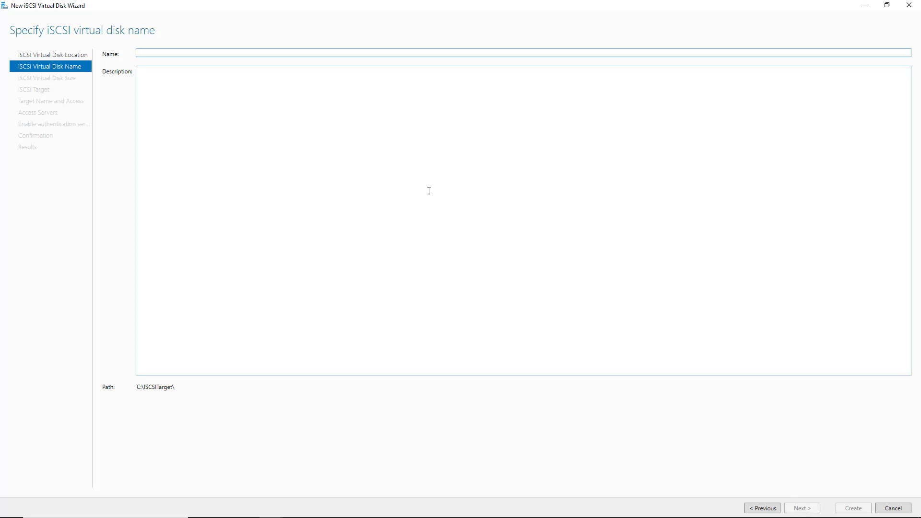
Step: Name the virtual disk VDisk1 and size it at 10 GB, dynamically expanding
text(VDisk1)
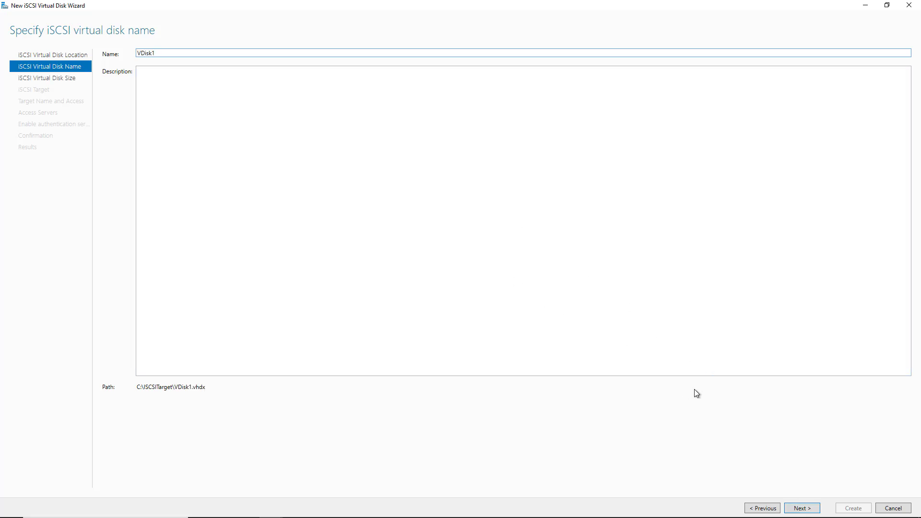
click(801, 509)
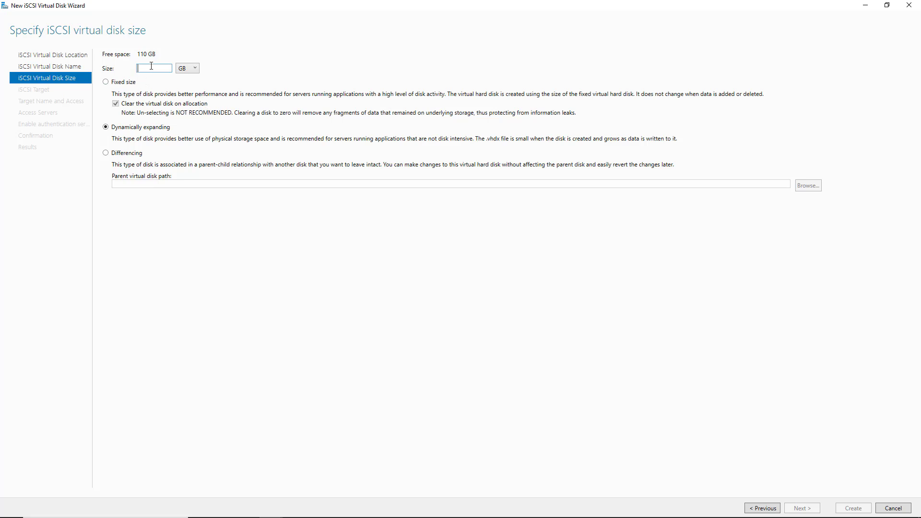
text(10)
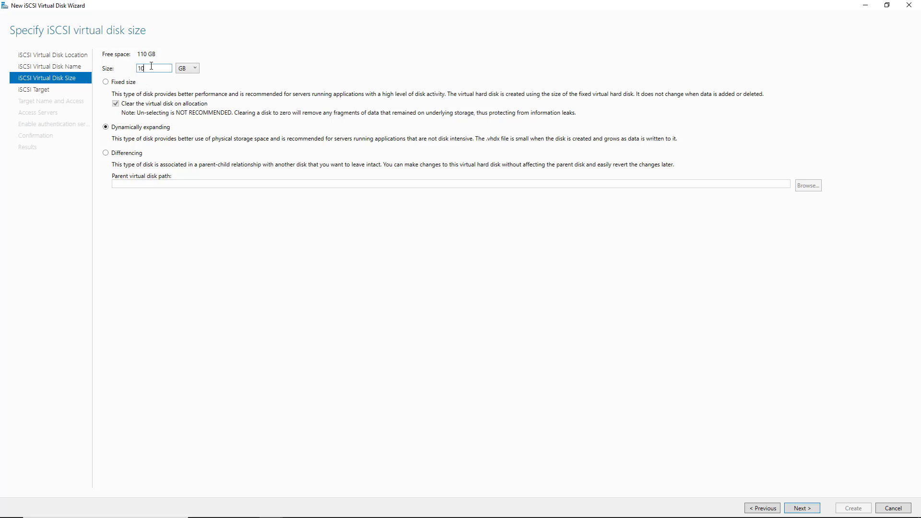
click(191, 68)
click(222, 207)
click(127, 85)
Step: Assign the disk to a new iSCSI target named Target1
click(801, 508)
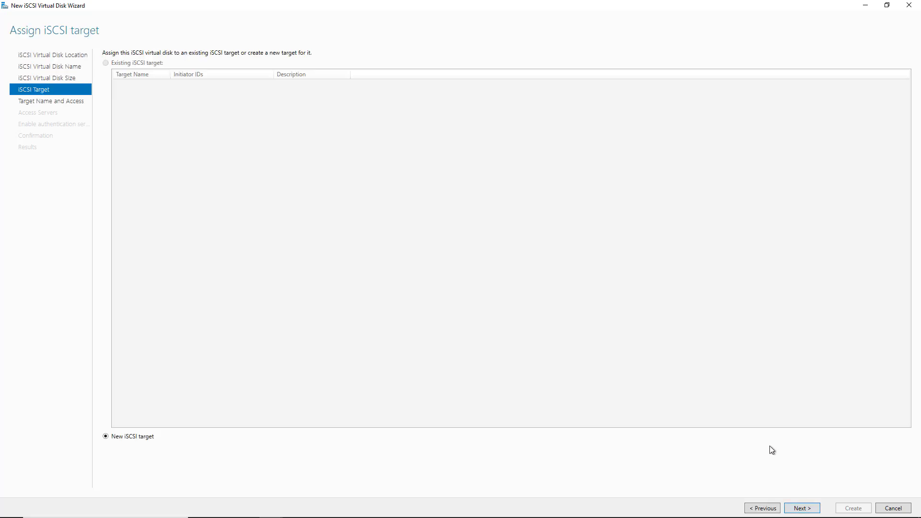
click(809, 510)
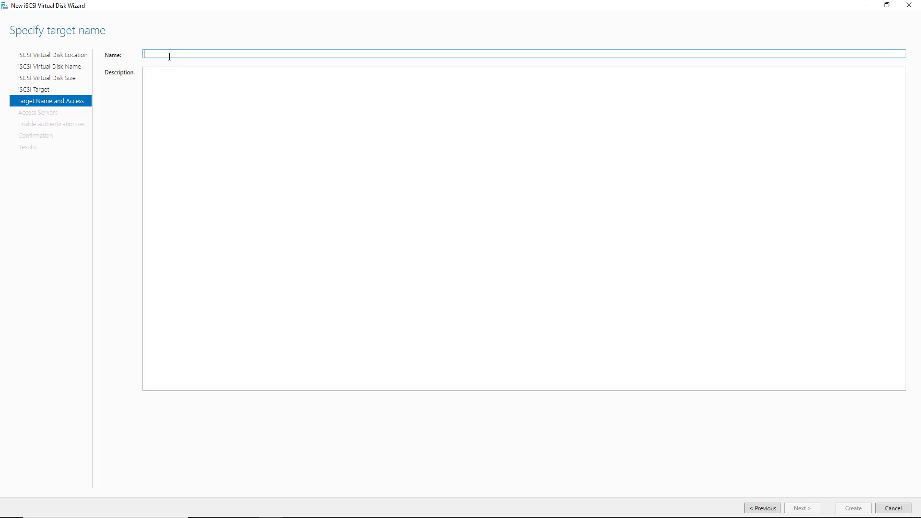
text(Target1)
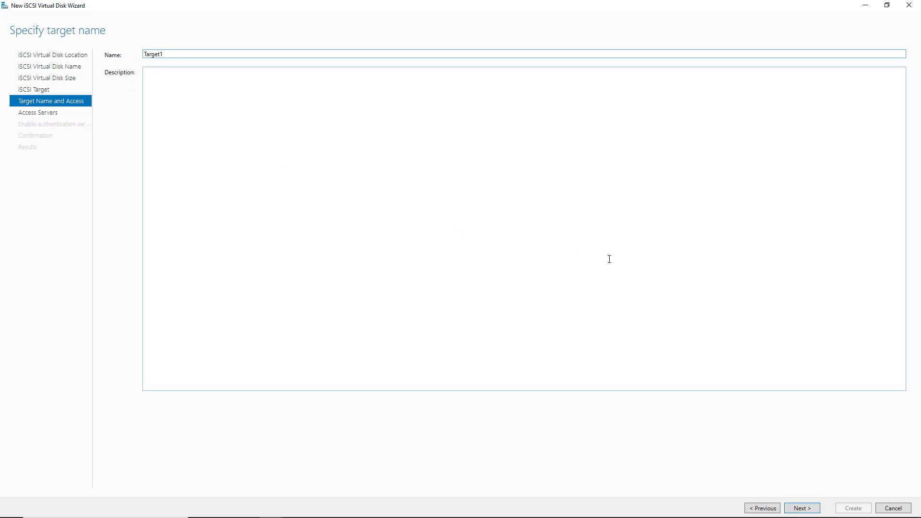
click(795, 510)
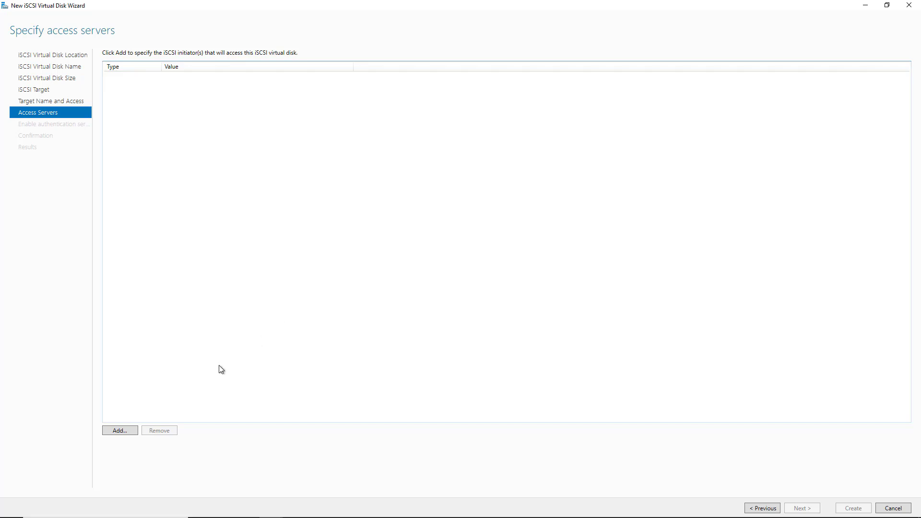
Step: Open the Add initiator ID dialog and cancel it without adding an initiator
click(123, 430)
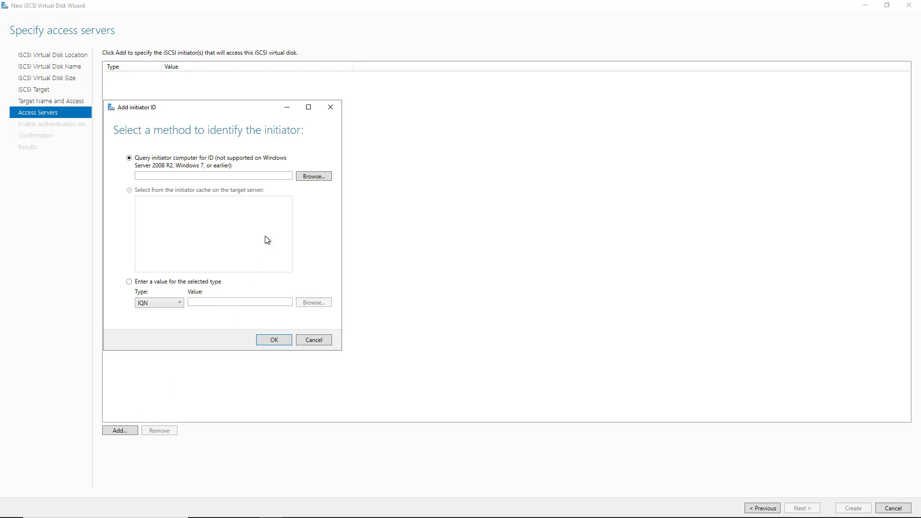
click(326, 337)
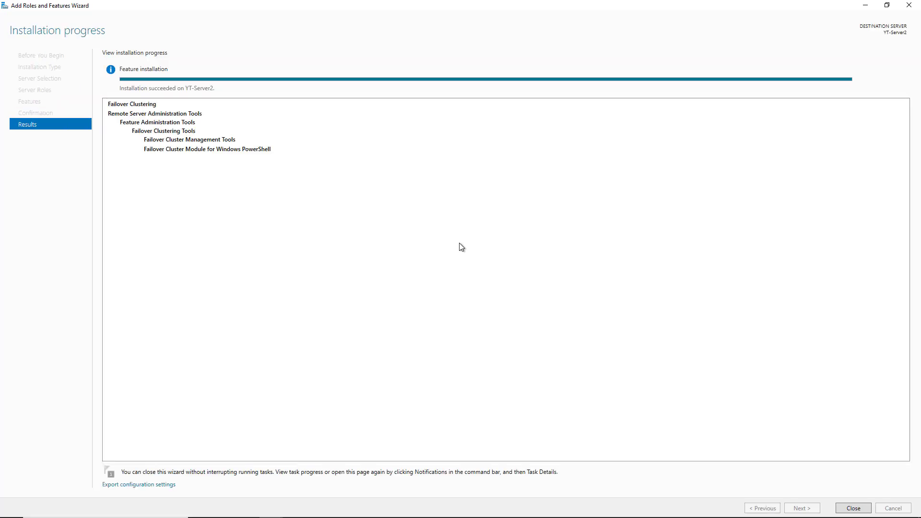
Step: Close the finished install wizard, then open iSCSI Initiator and start the Microsoft iSCSI service
click(852, 508)
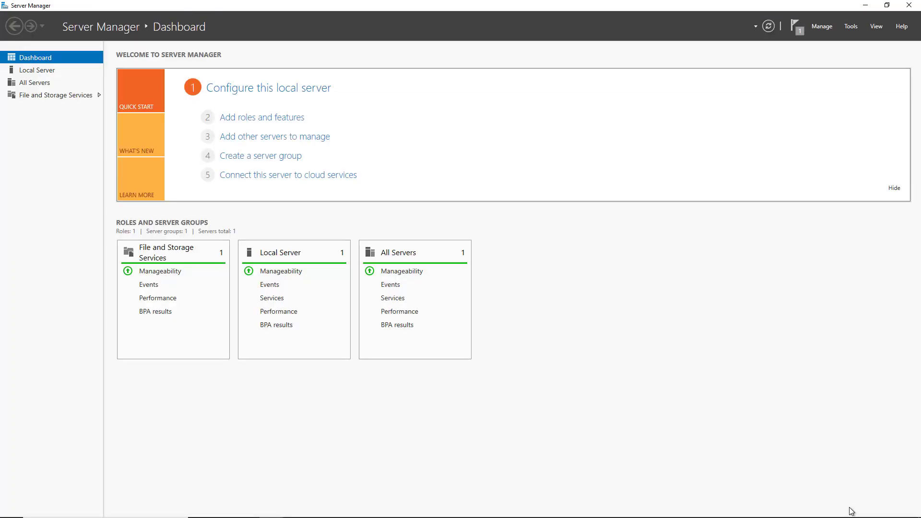
click(849, 27)
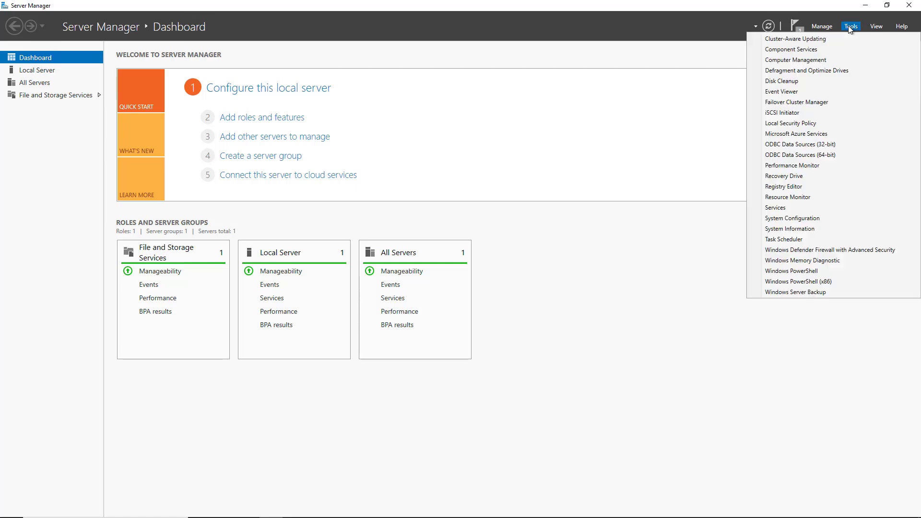
click(789, 113)
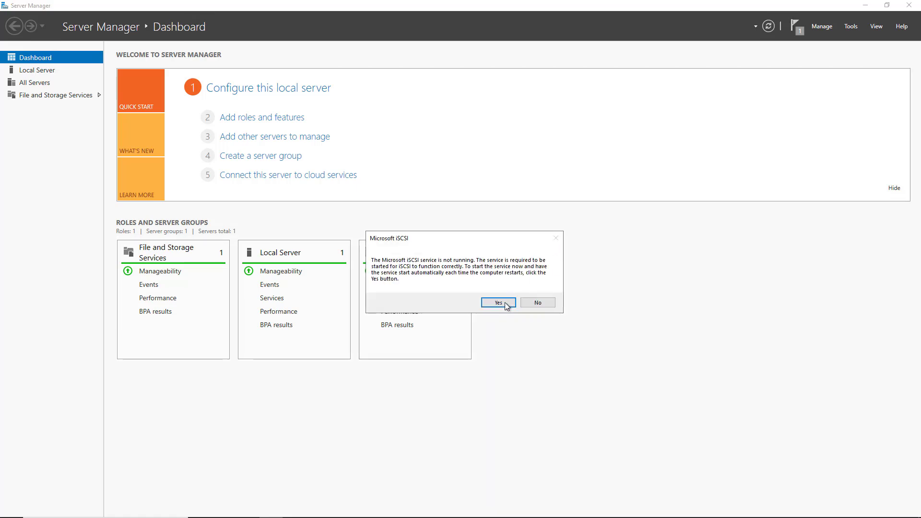
click(504, 303)
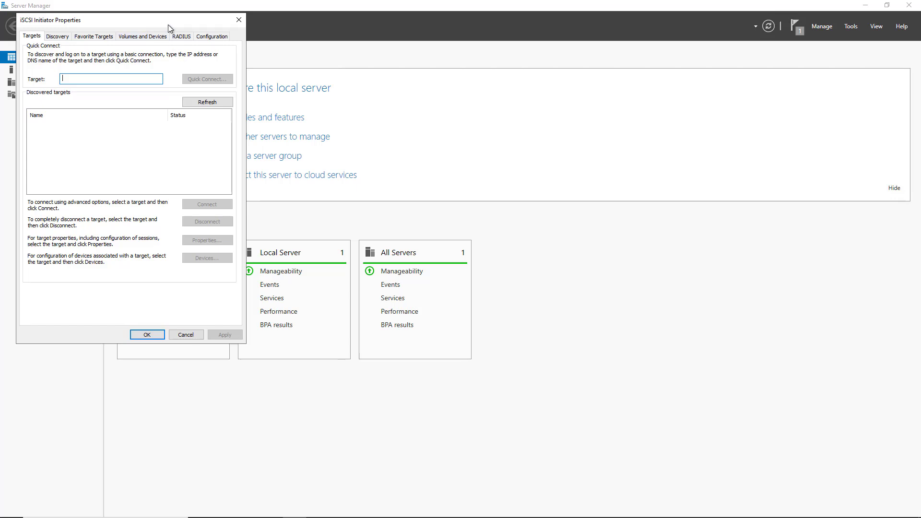
drag(154, 21, 537, 80)
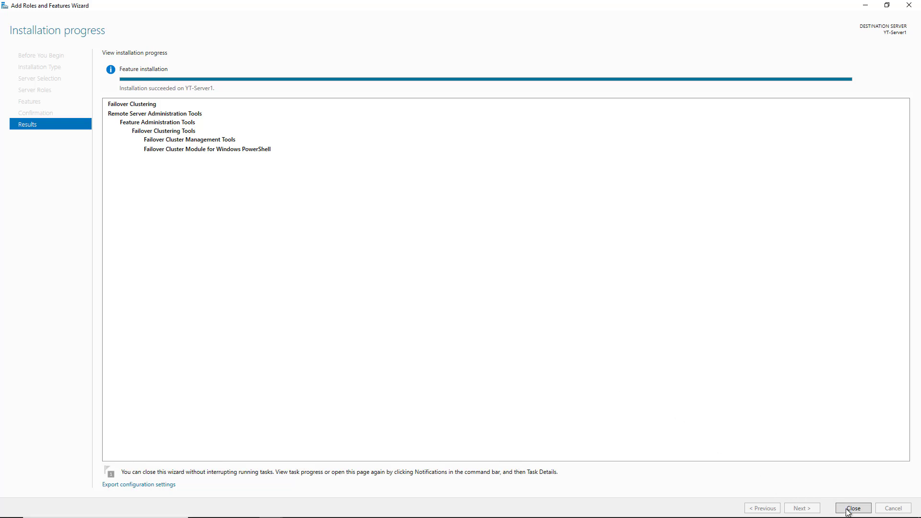
Step: Close the Add Roles and Features Wizard and start the Microsoft iSCSI service through iSCSI Initiator
click(849, 511)
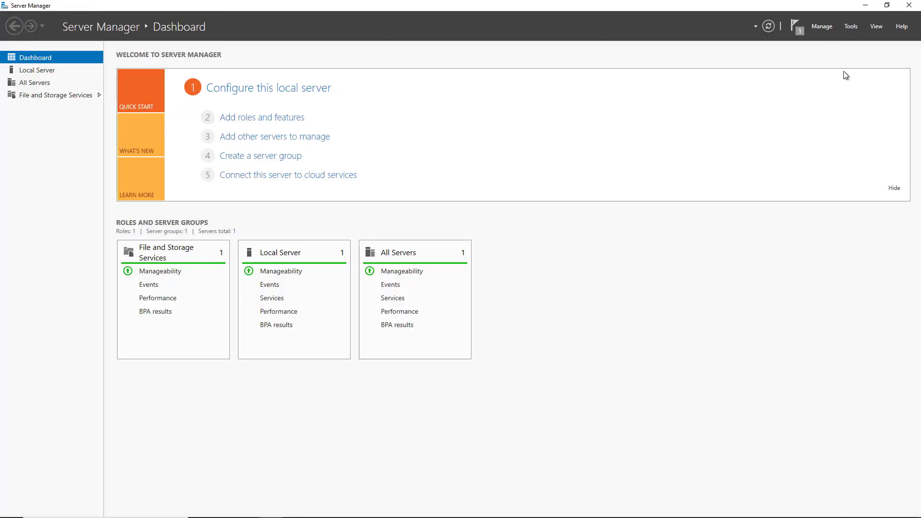
click(850, 26)
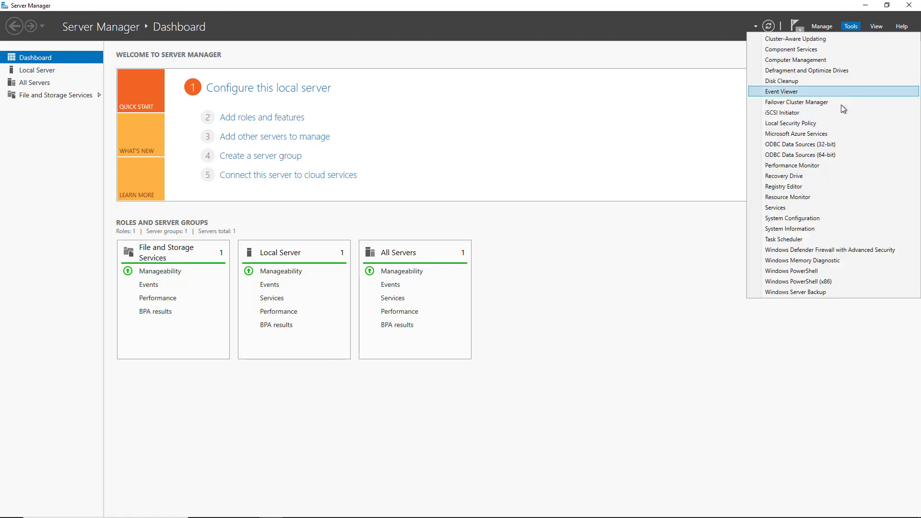
click(810, 114)
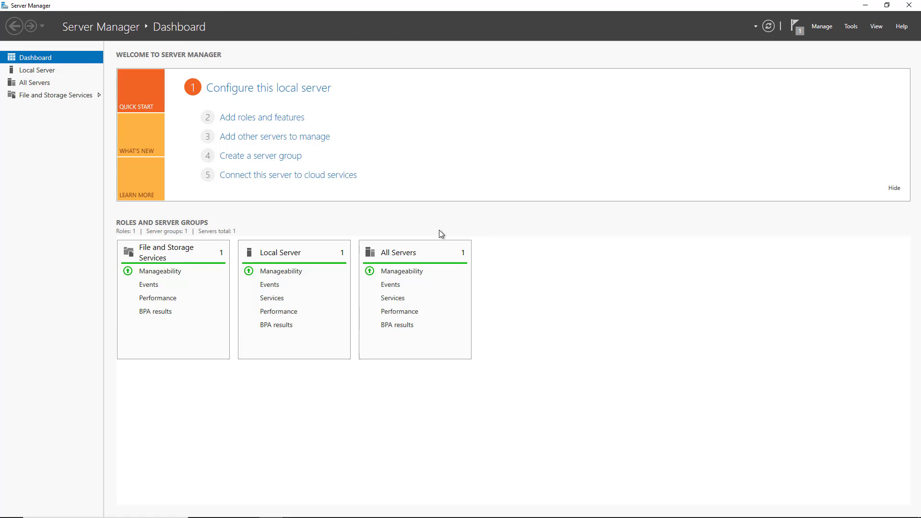
click(495, 303)
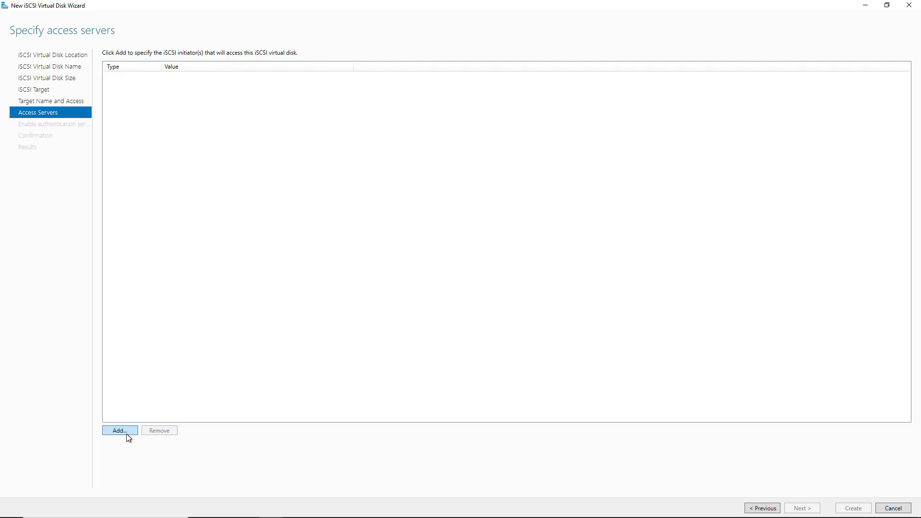
Step: Add yt-server1 as an allowed initiator, resolving the computer name and querying its IQN
click(128, 432)
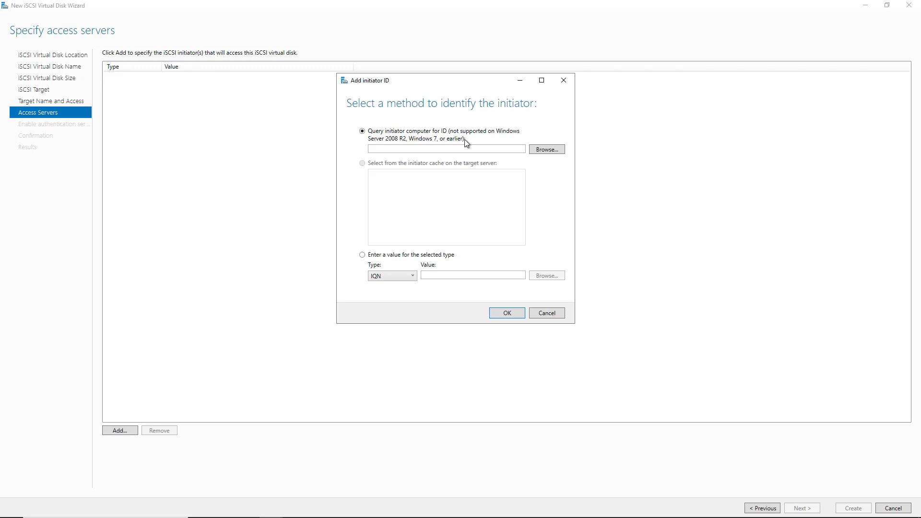
click(546, 149)
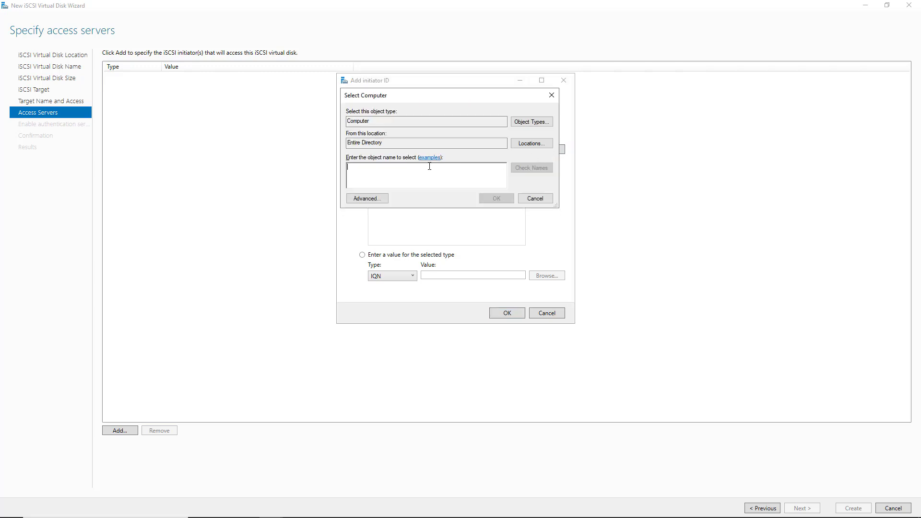
text(yt-server)
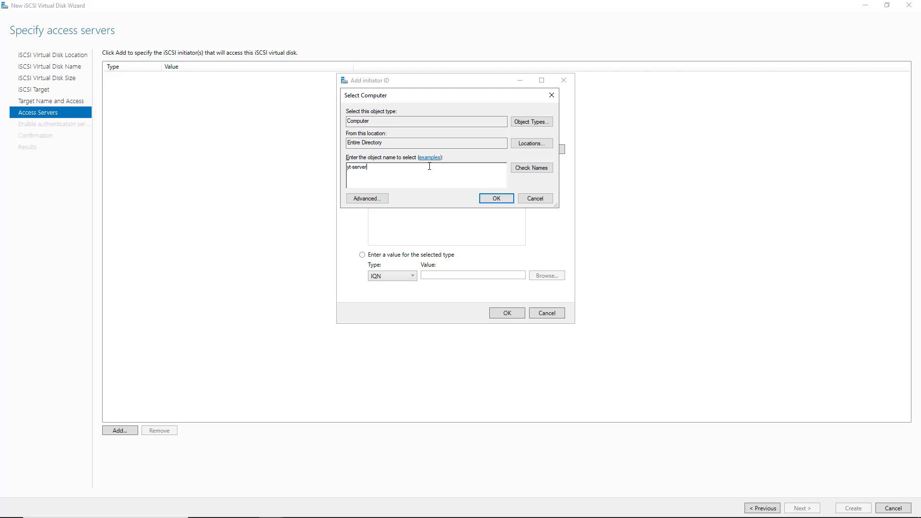
text(1)
click(522, 172)
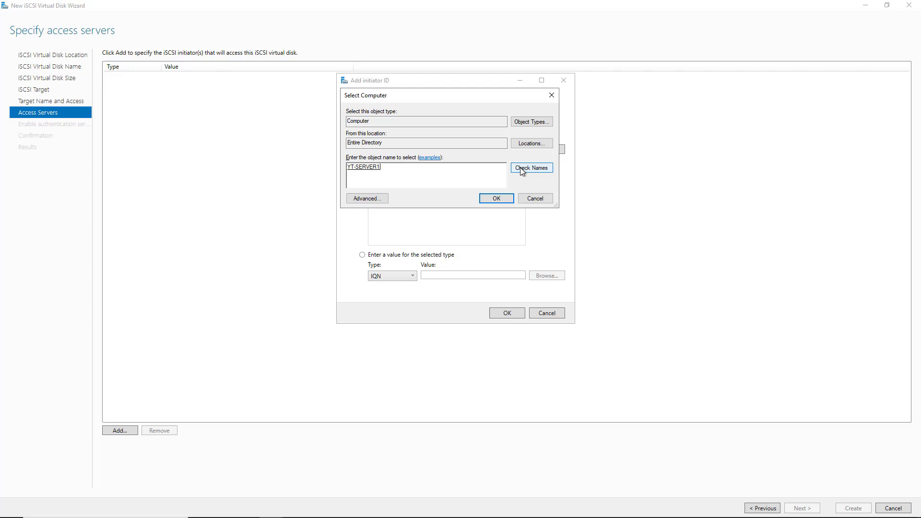
click(496, 199)
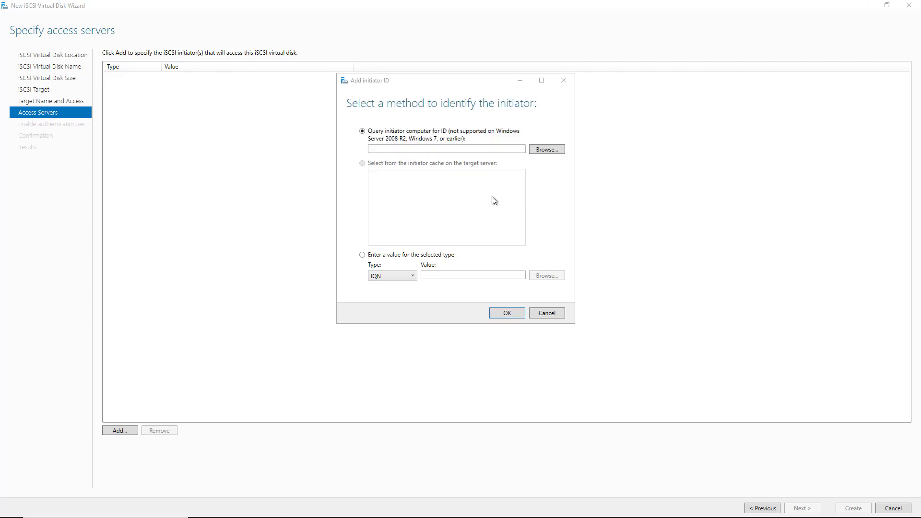
click(507, 312)
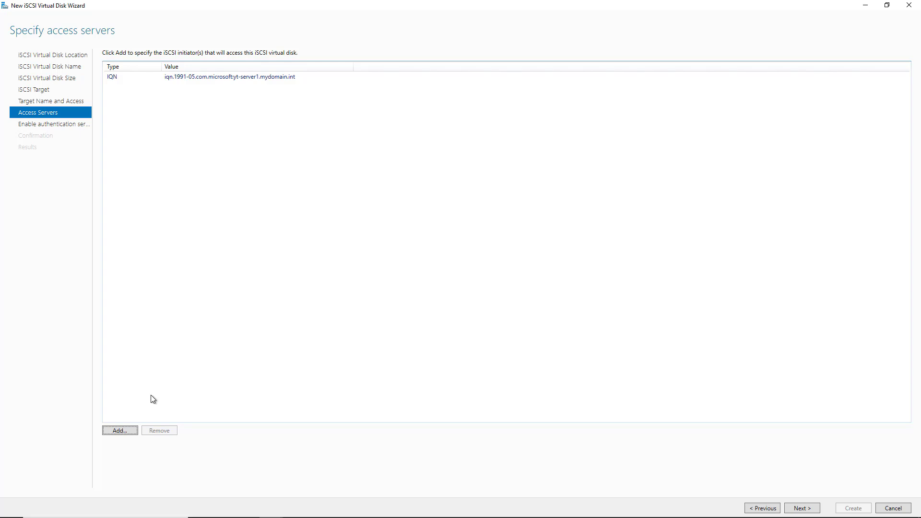
Step: Add yt-server2 as the second allowed initiator, resolving the computer name and querying its IQN
click(119, 430)
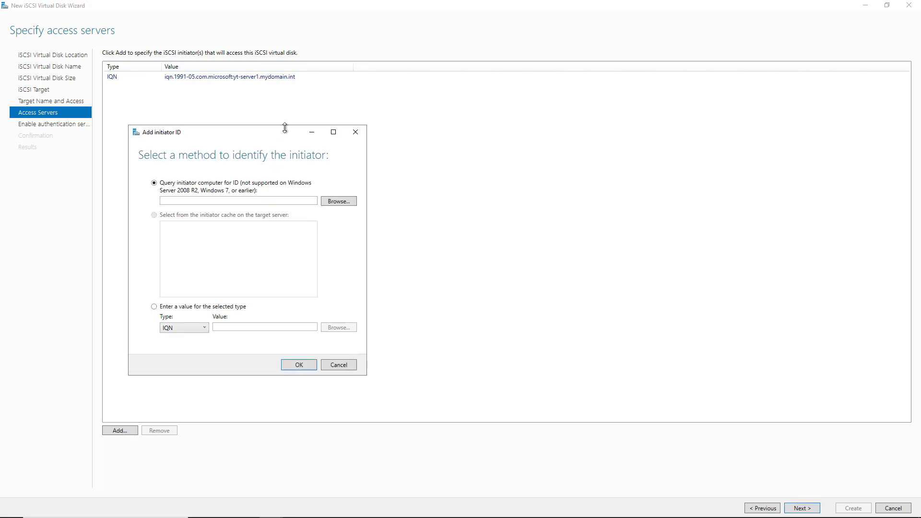
drag(290, 130, 435, 124)
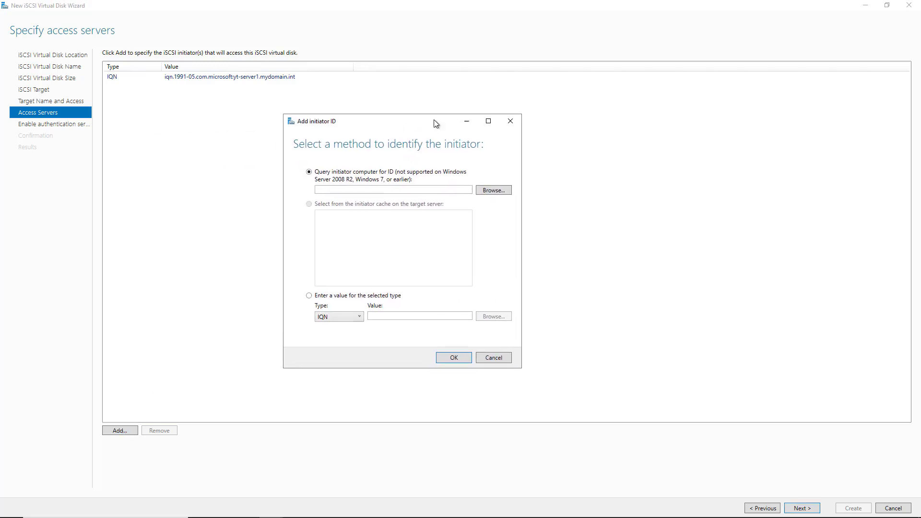
click(497, 188)
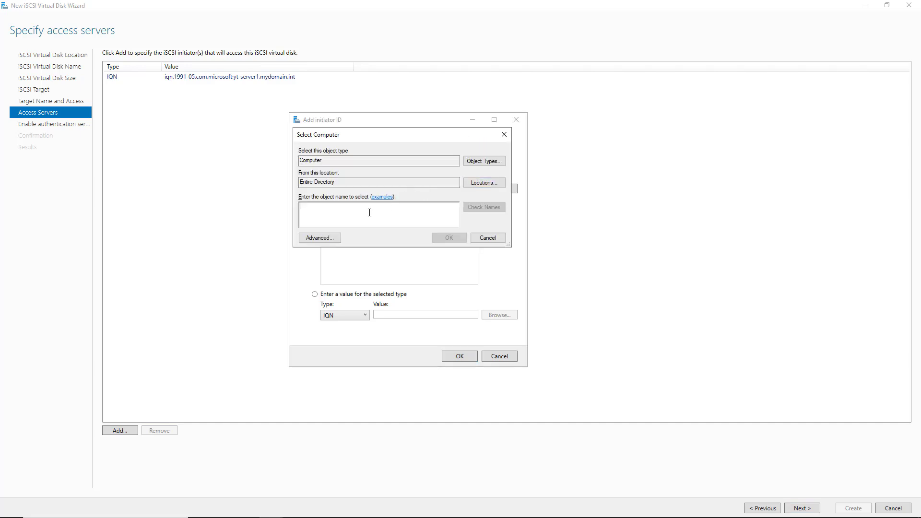
text(yt-server2)
click(493, 206)
click(456, 236)
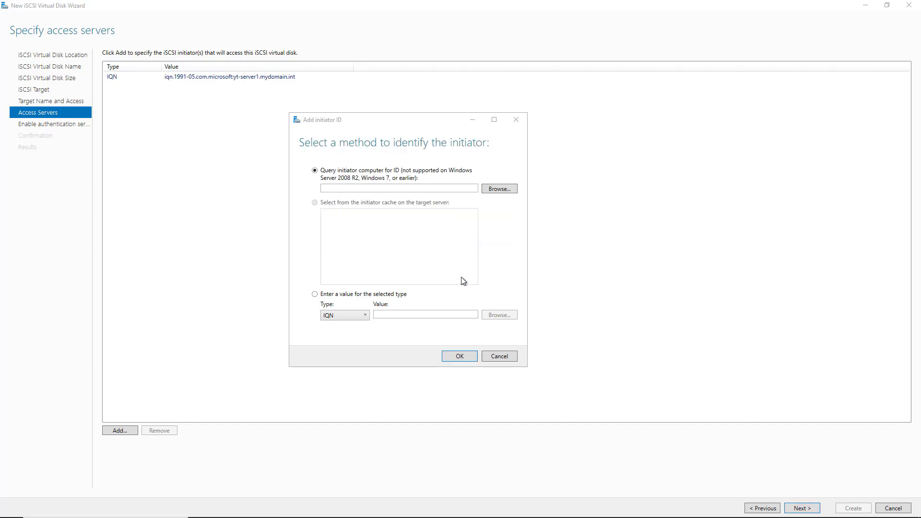
click(516, 355)
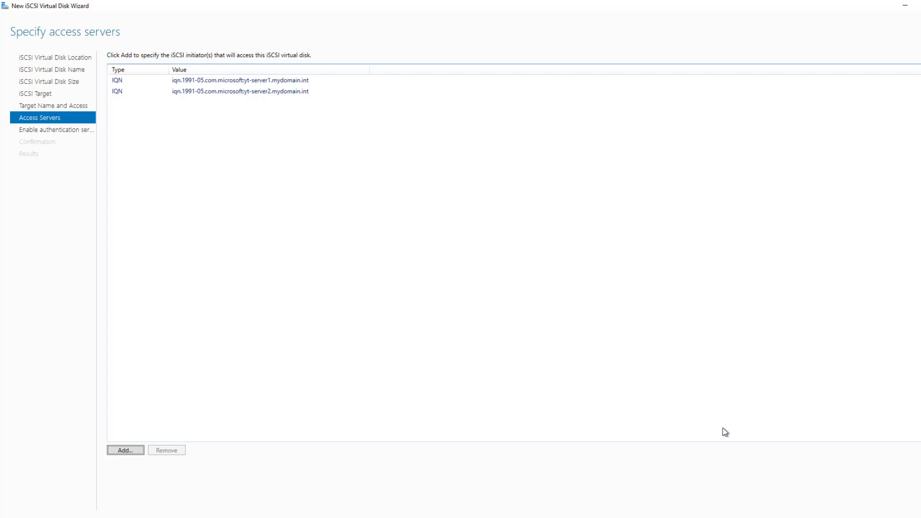
Step: Continue with CHAP left disabled and create the 10 GB VDisk1 with target1
key(alt+n)
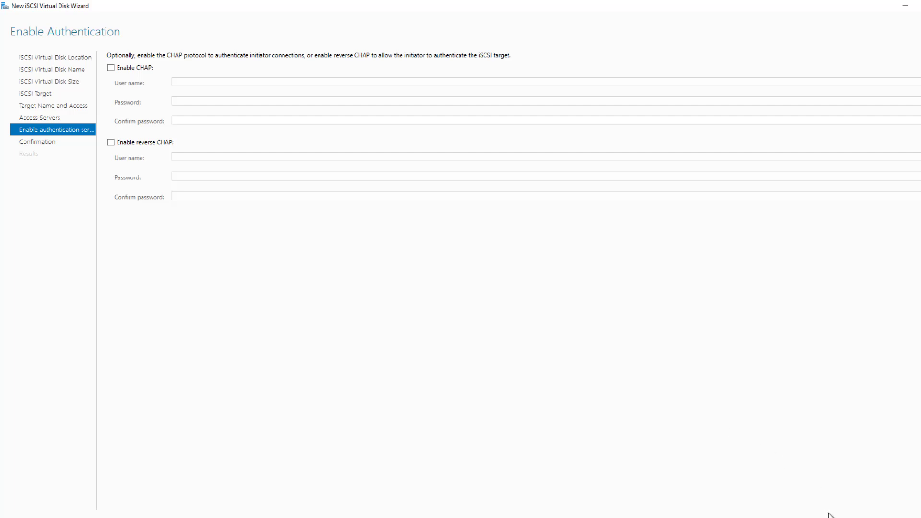
key(Return)
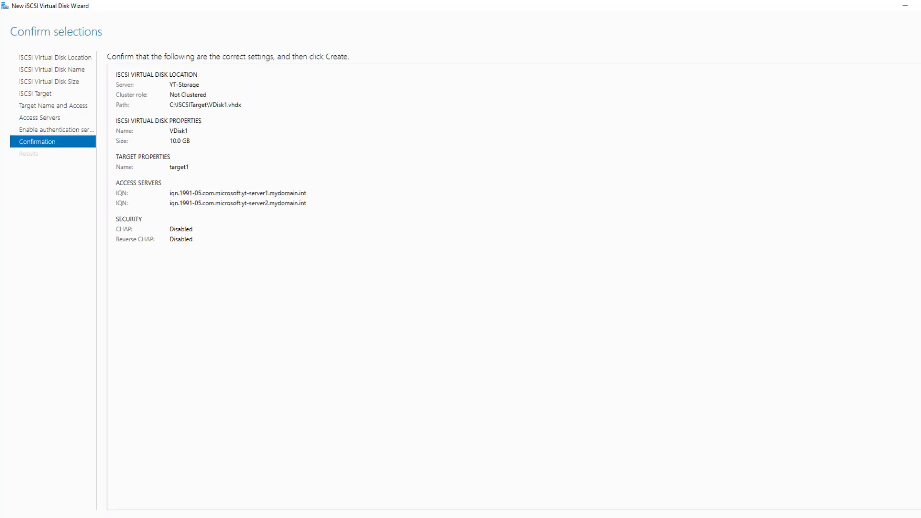
key(Return)
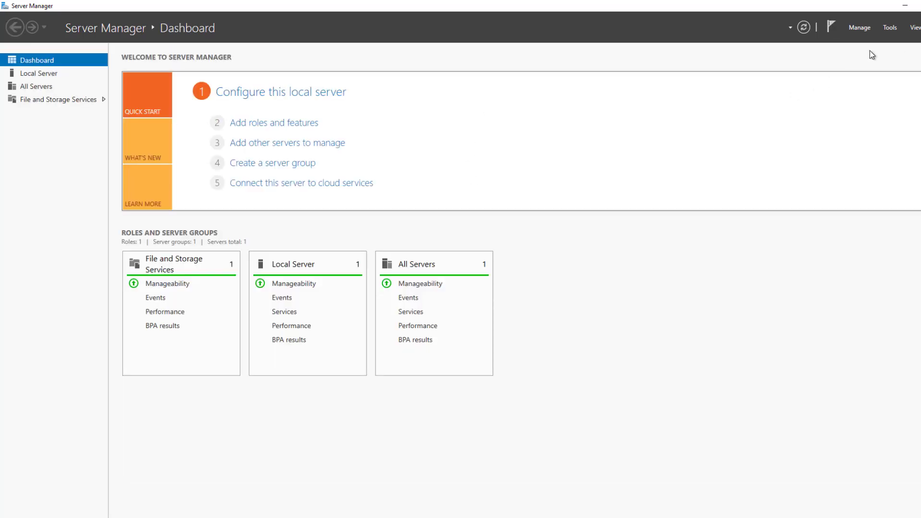
Step: Quick-connect the iSCSI Initiator to the storage target at 192.168.21.214
click(893, 28)
click(834, 124)
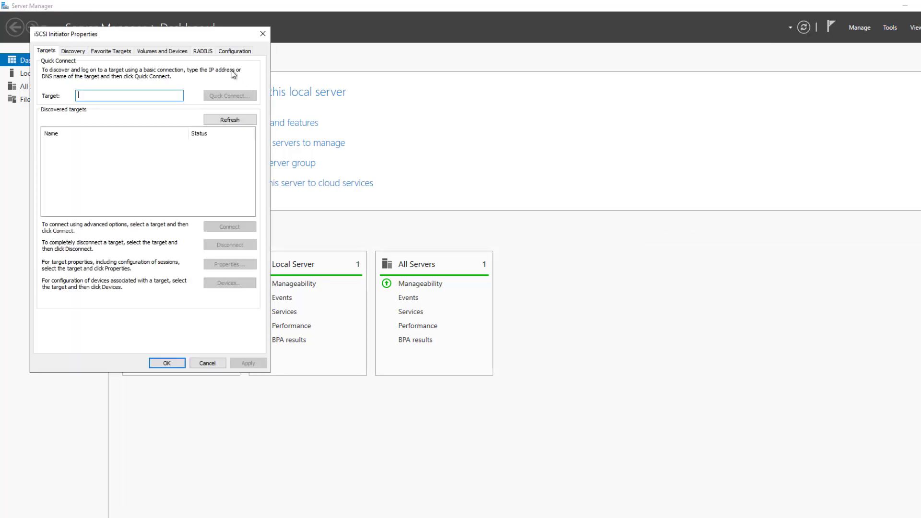
drag(191, 36, 526, 47)
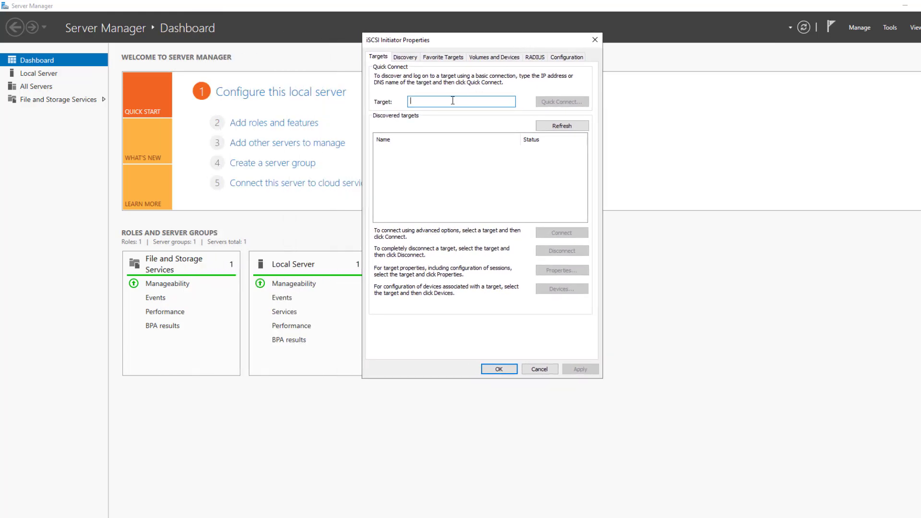
text(192.16)
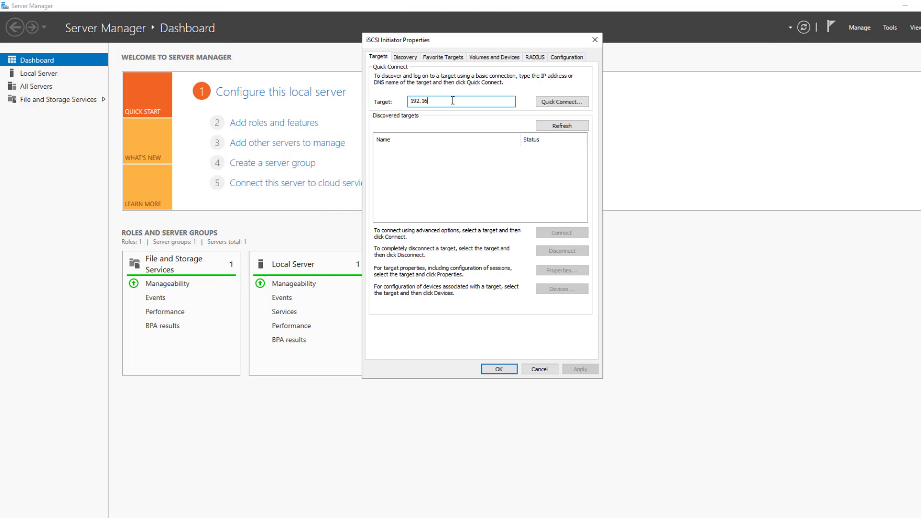
text(8.21.214)
click(554, 102)
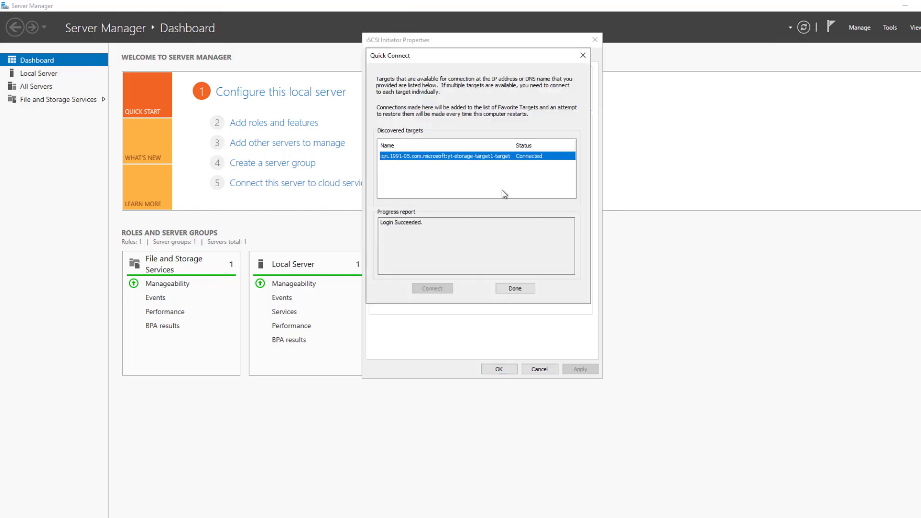
click(500, 290)
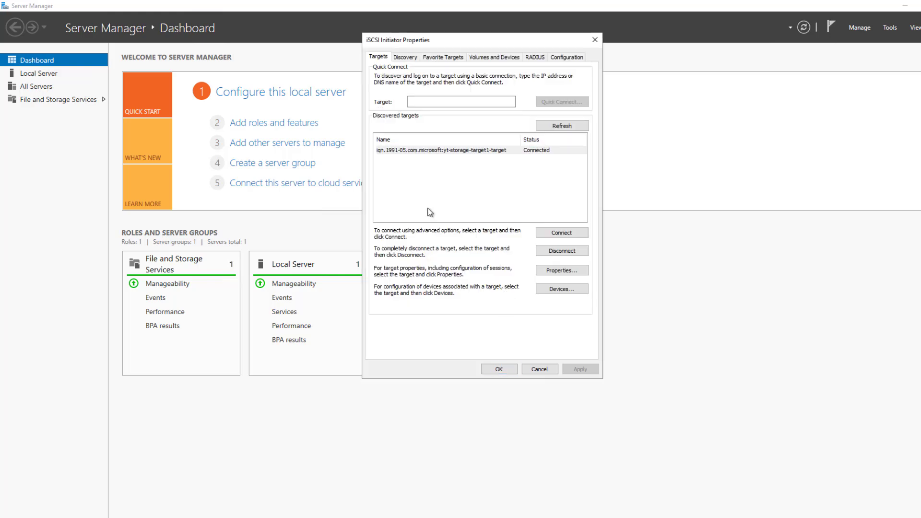
Step: Review the Discovery and Favorite Targets tabs, auto-configure the connected disk, and close with OK
click(405, 59)
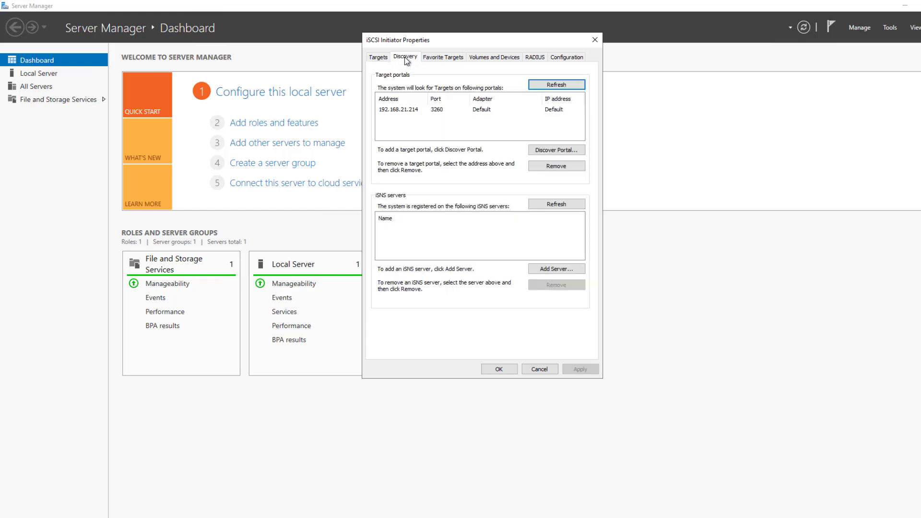
click(433, 59)
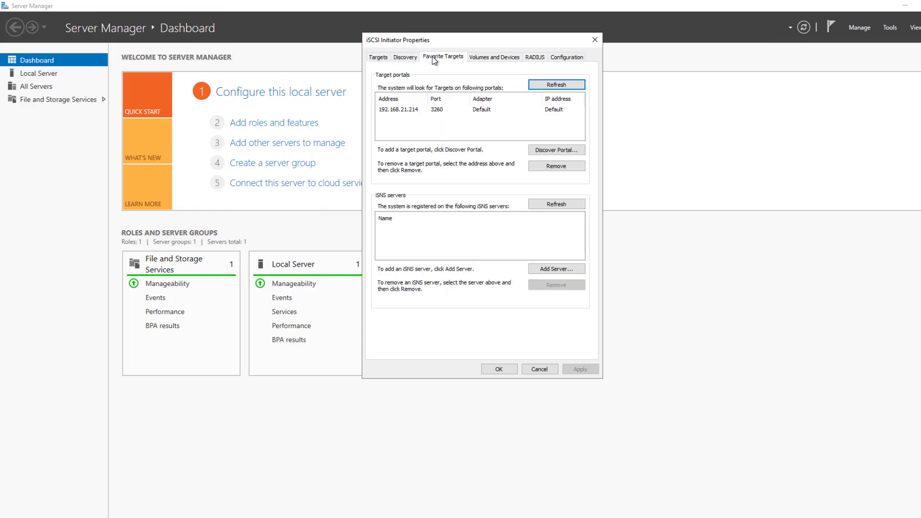
click(485, 58)
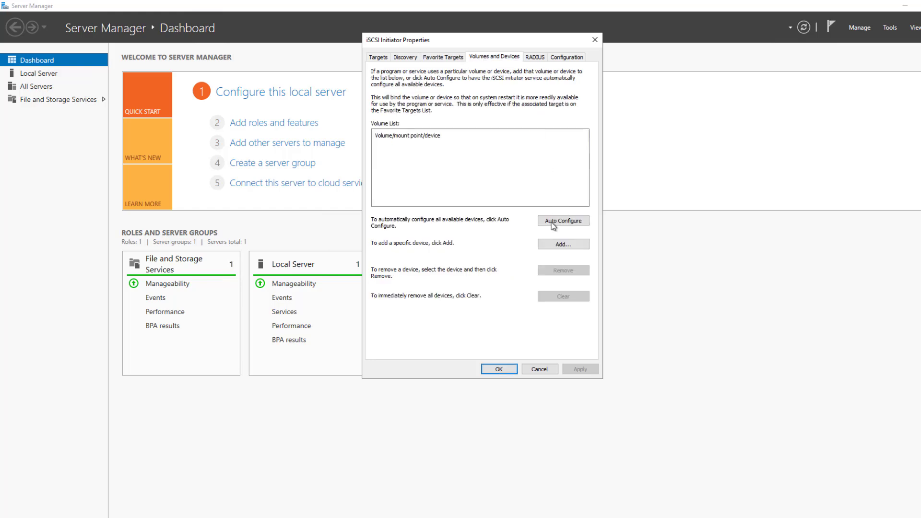
click(554, 221)
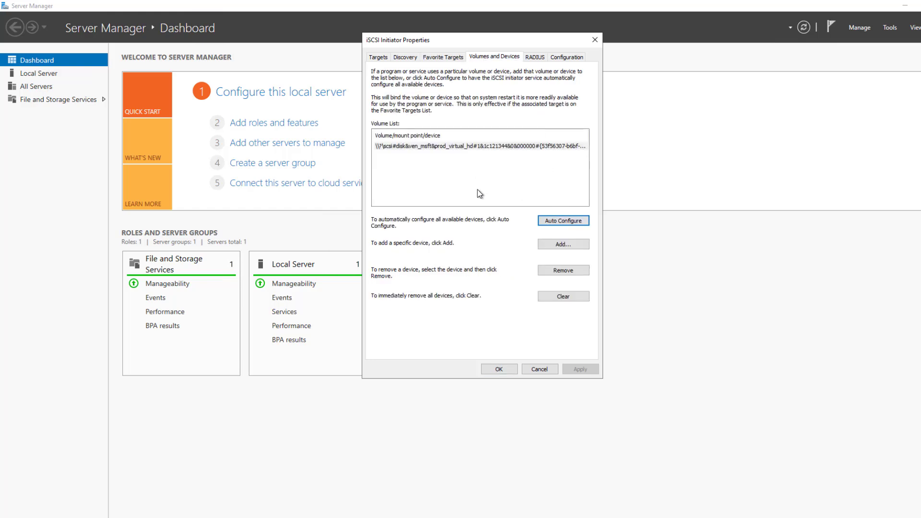
click(498, 368)
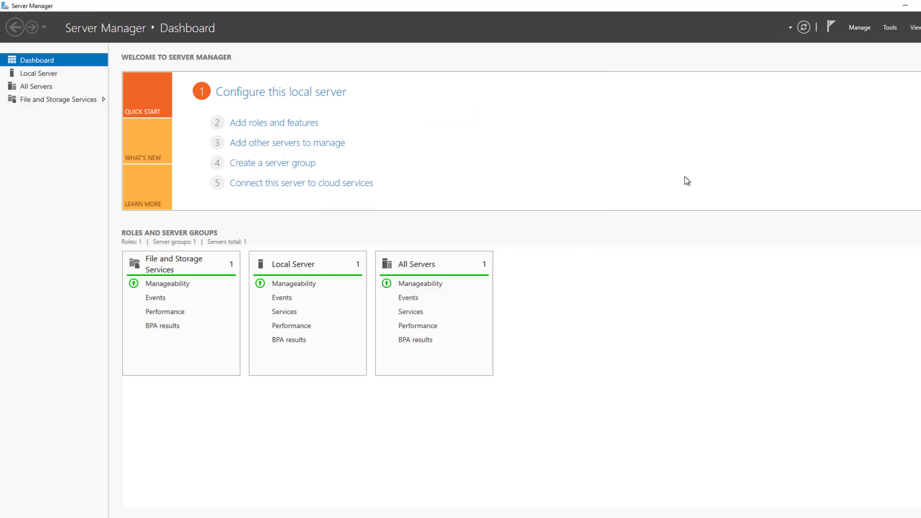
Step: Launch Failover Cluster Manager from Tools and minimize Server Manager
click(892, 27)
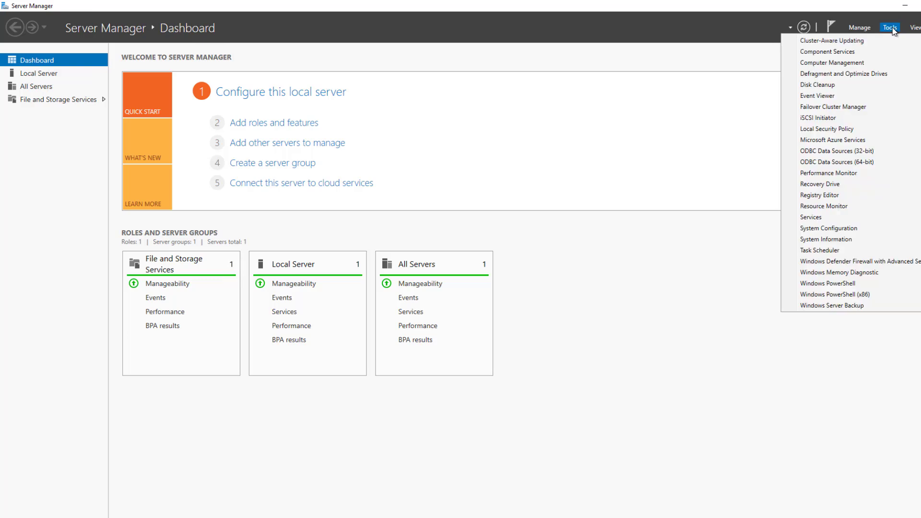
click(851, 105)
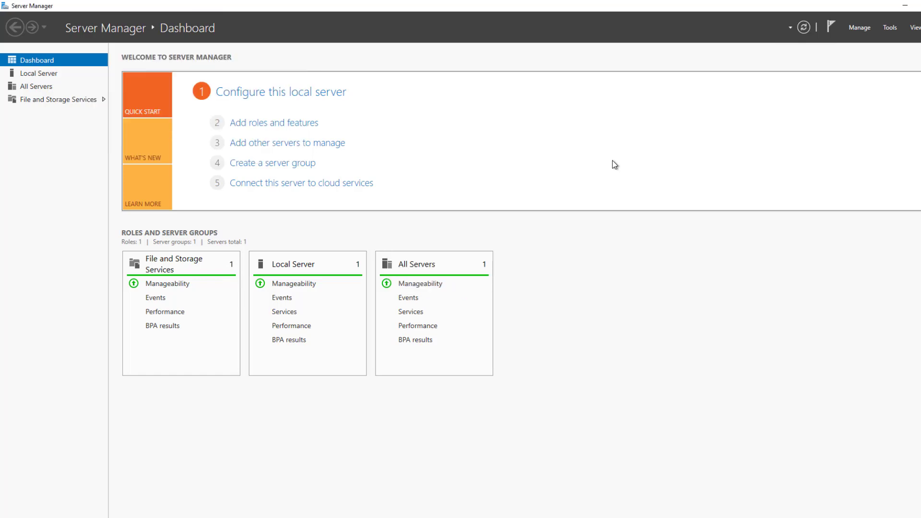
click(905, 5)
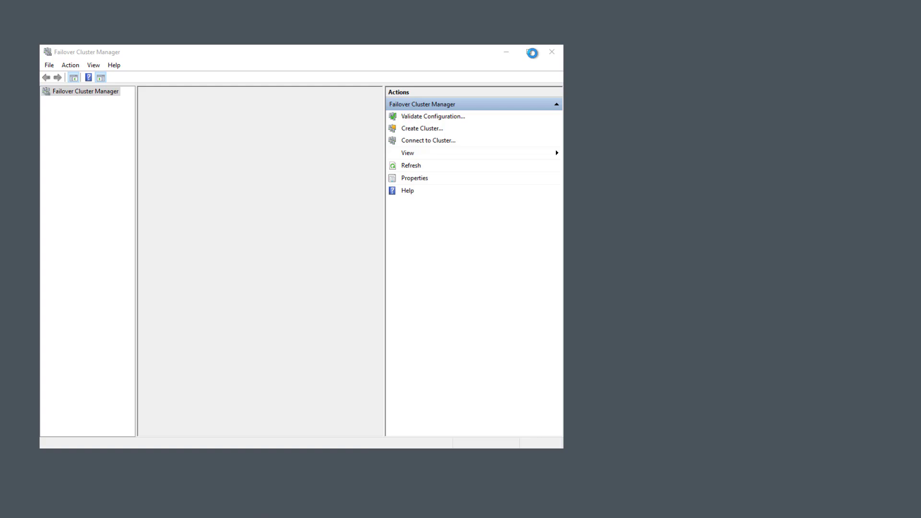
Step: Maximize Failover Cluster Manager and start the Create Cluster wizard past its introduction
click(532, 52)
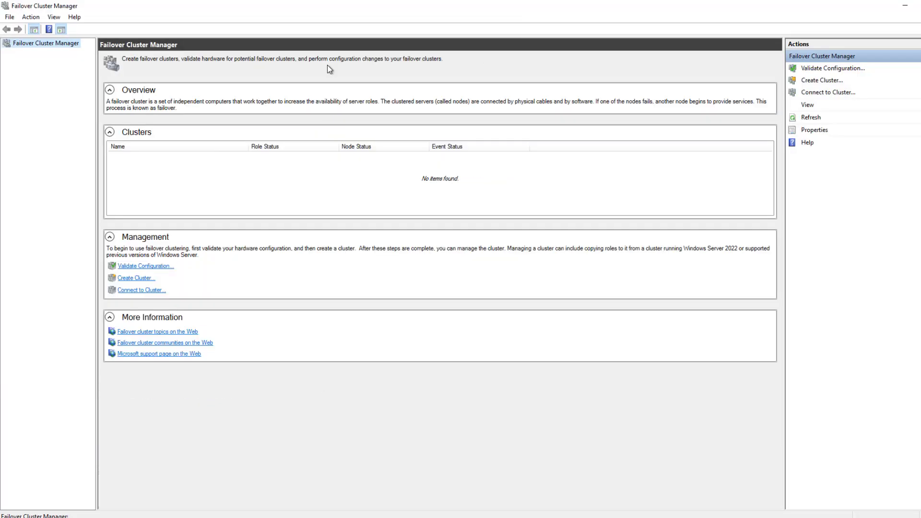
right_click(55, 46)
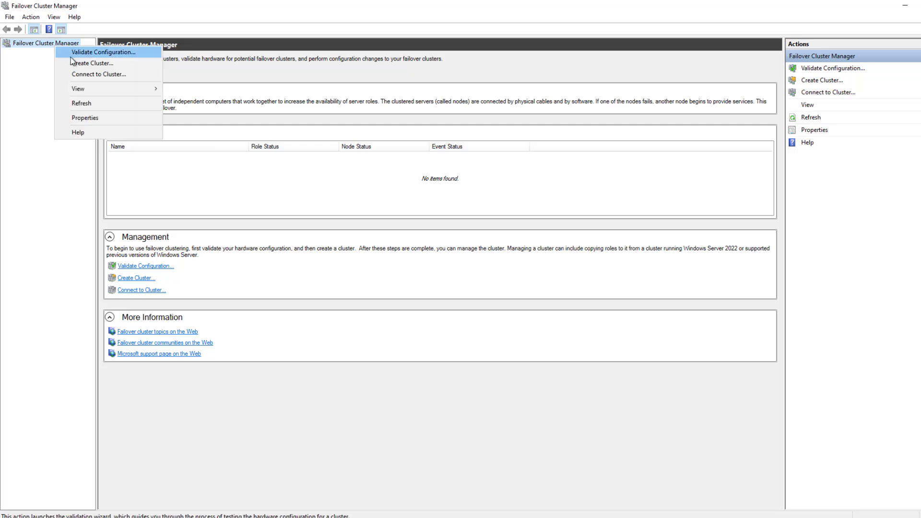
click(71, 64)
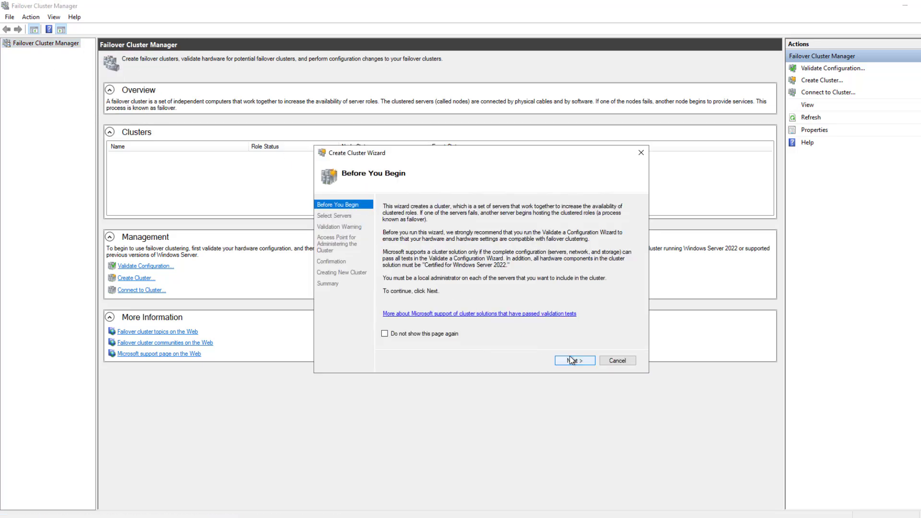
click(571, 361)
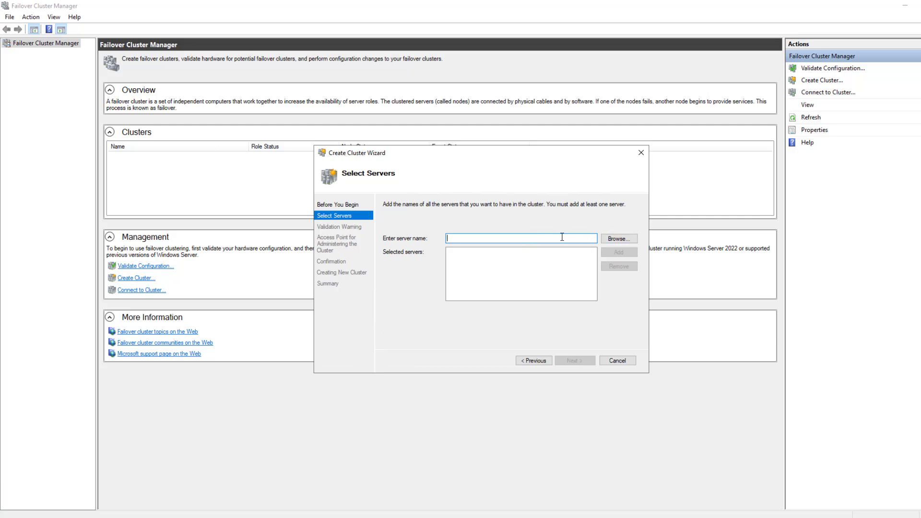
Step: Add server1 and the second server as nodes, then continue past the validation warning
text(server1)
click(619, 252)
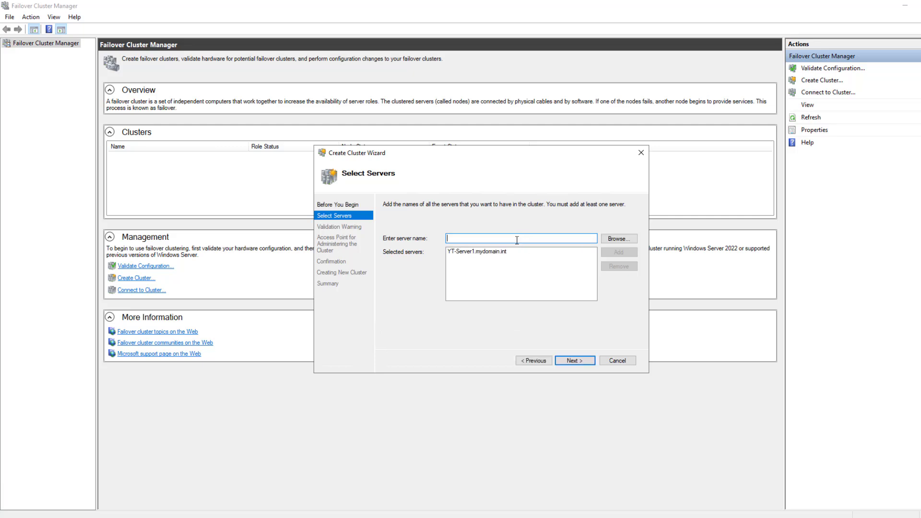
key(Return)
click(565, 361)
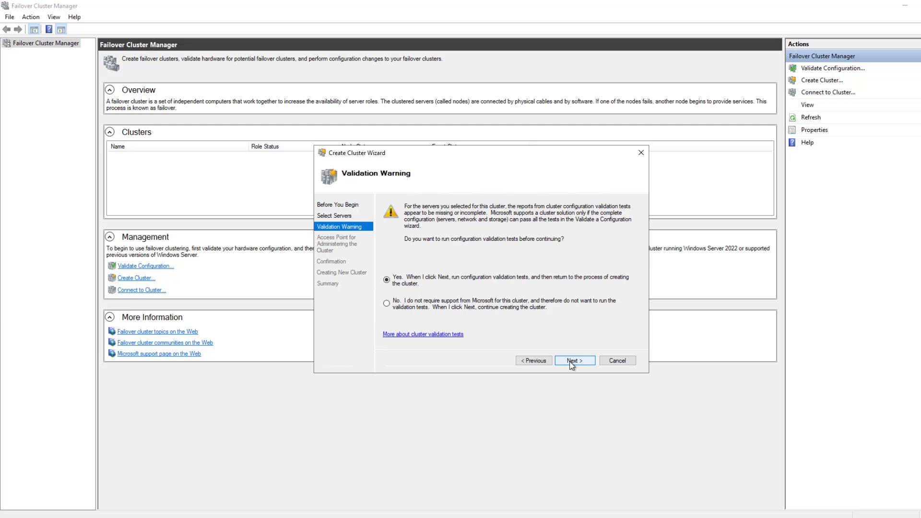
click(573, 360)
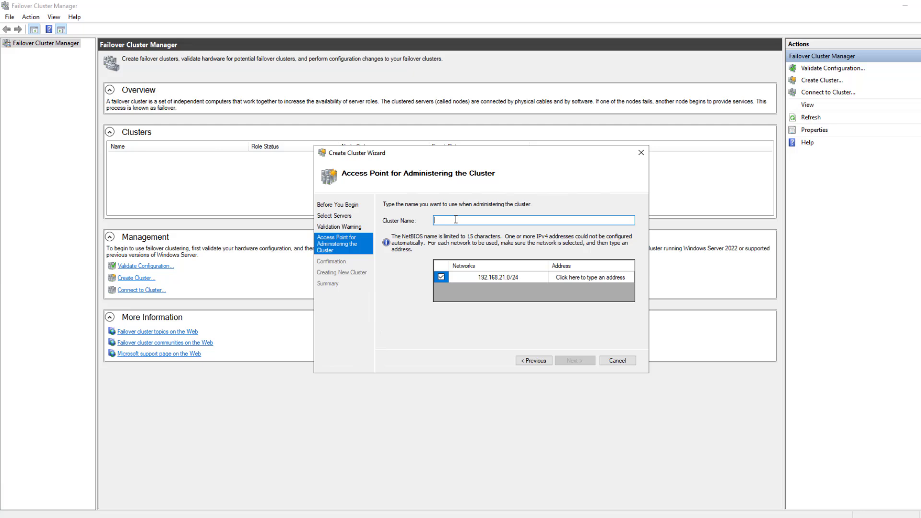
Step: Name the cluster Cluster1 with address 192.168.21.236, create it, and finish the wizard
text(Cluster)
text(1)
click(595, 277)
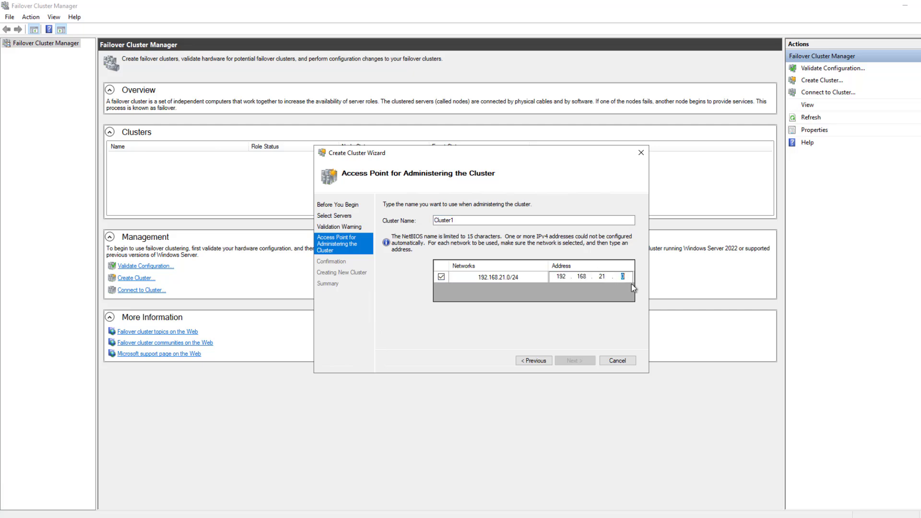
text(236)
click(587, 360)
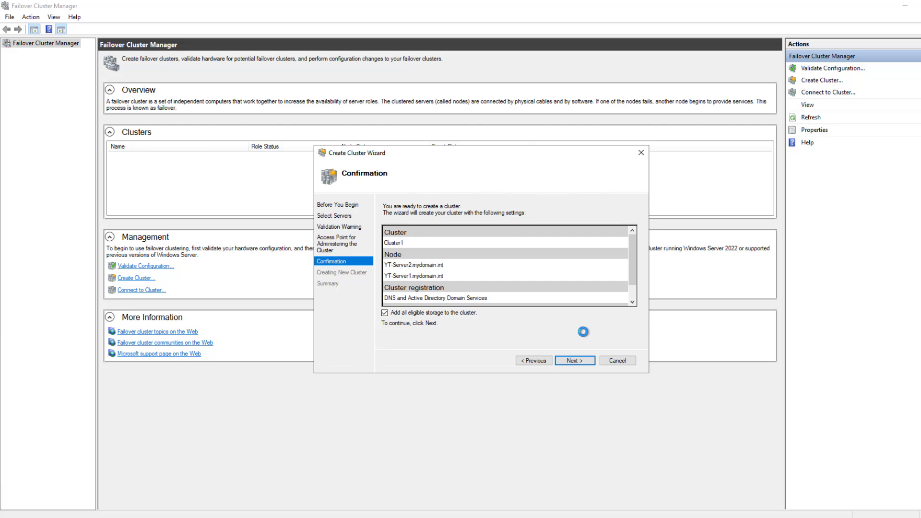
click(573, 360)
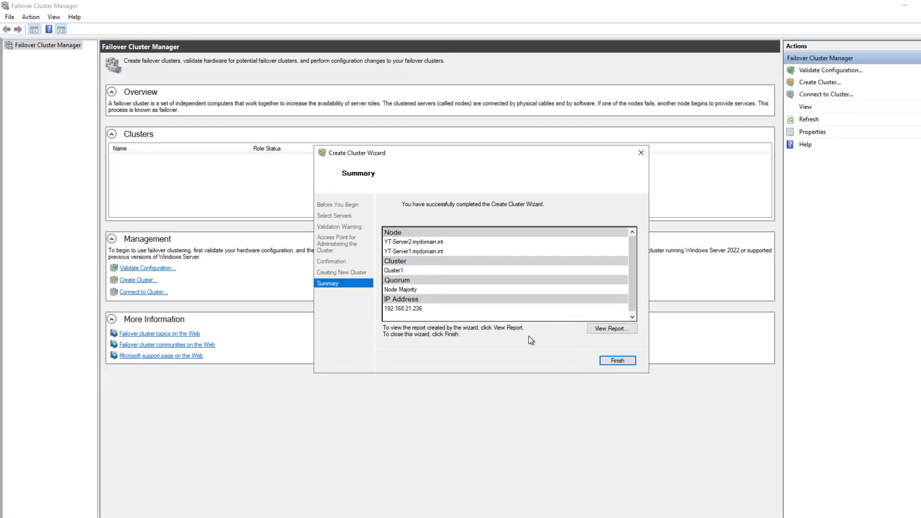
click(614, 360)
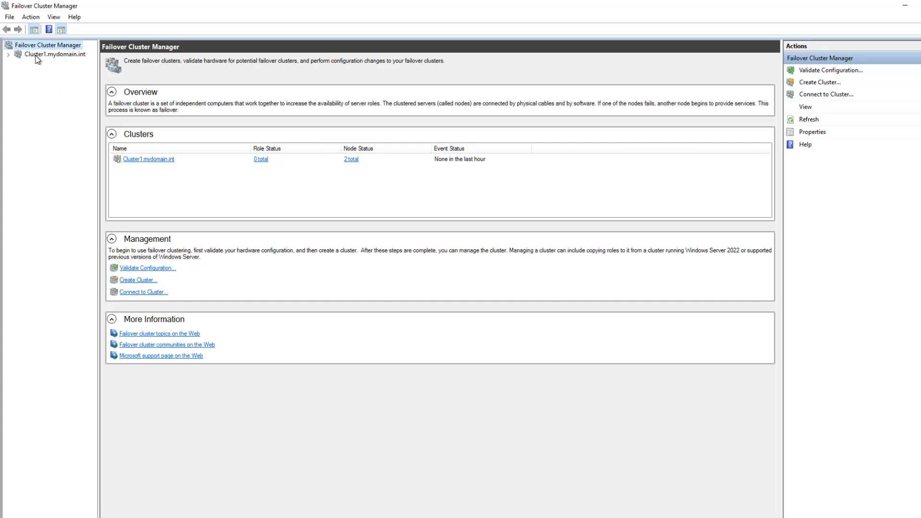
Step: Browse Cluster1's summary, Nodes, Storage and Disks pages, ending on the Roles page
click(36, 55)
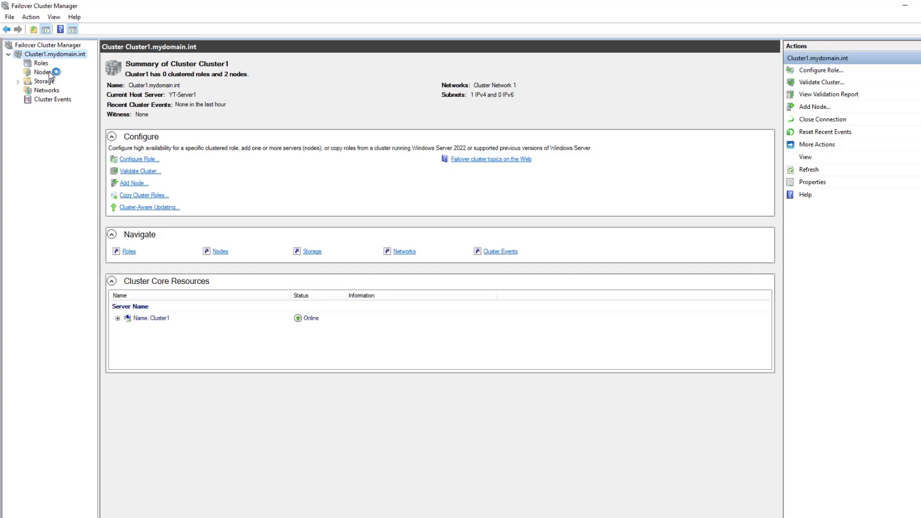
click(42, 72)
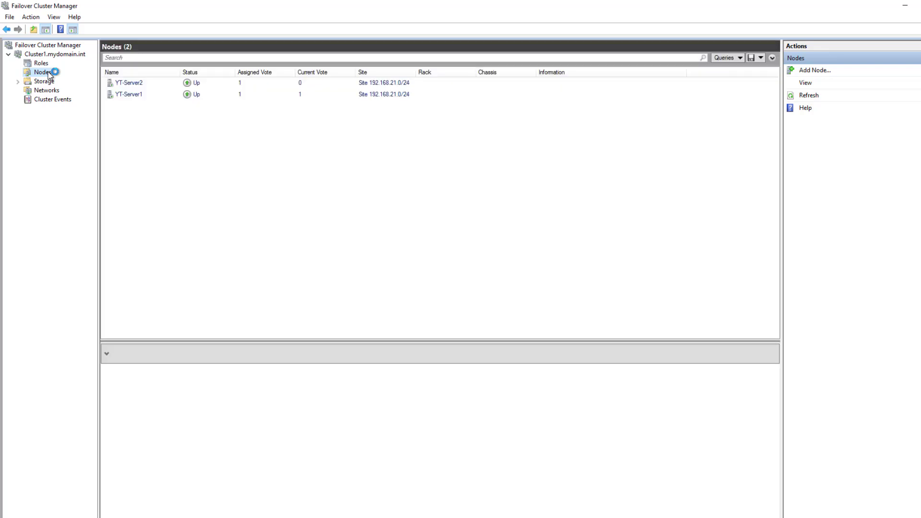
click(48, 83)
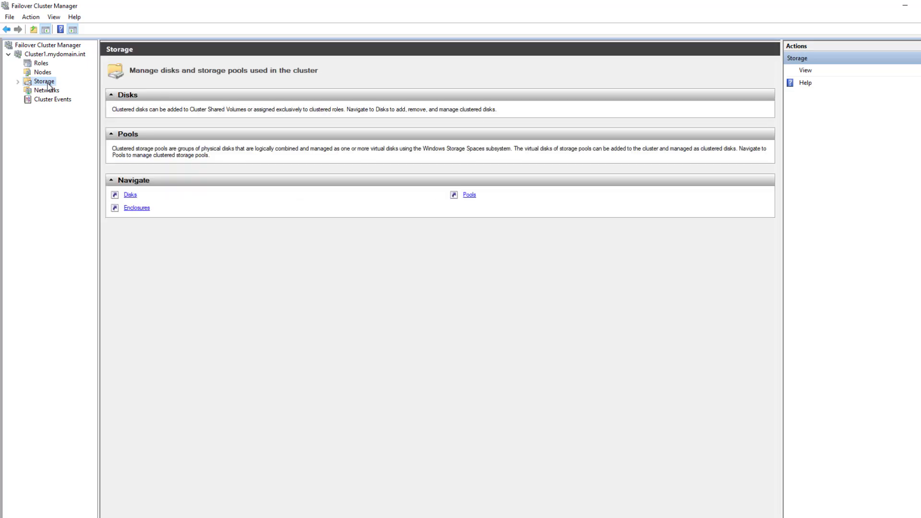
click(18, 82)
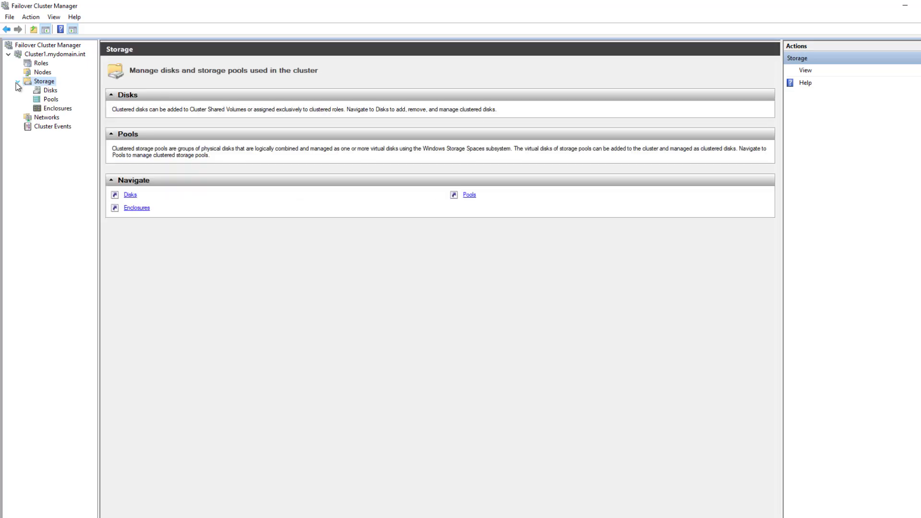
click(39, 91)
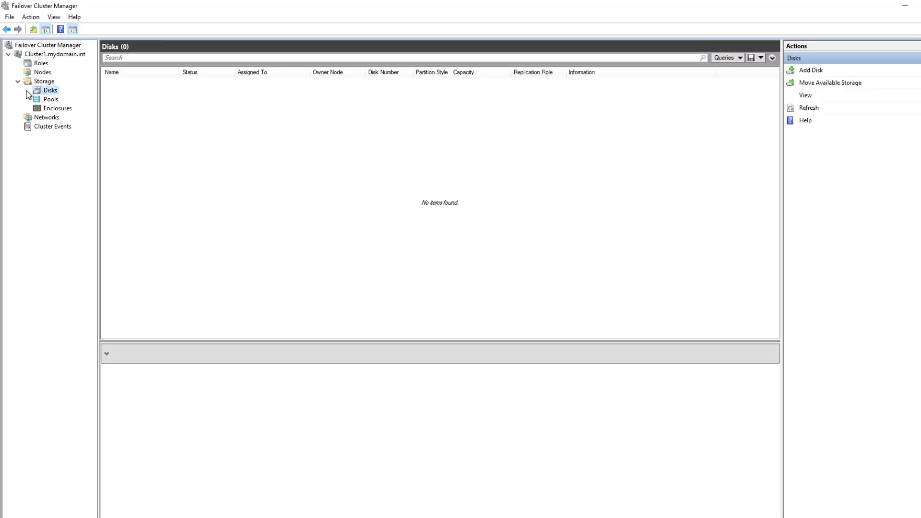
click(40, 63)
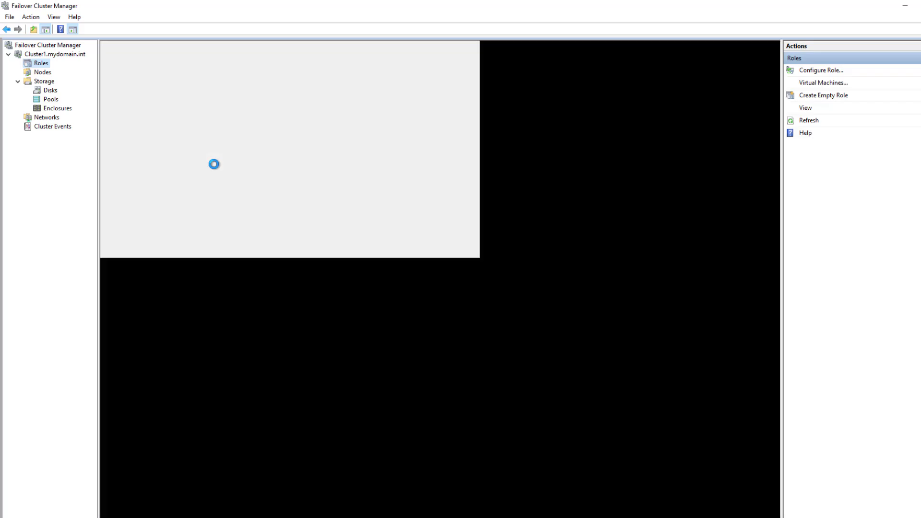